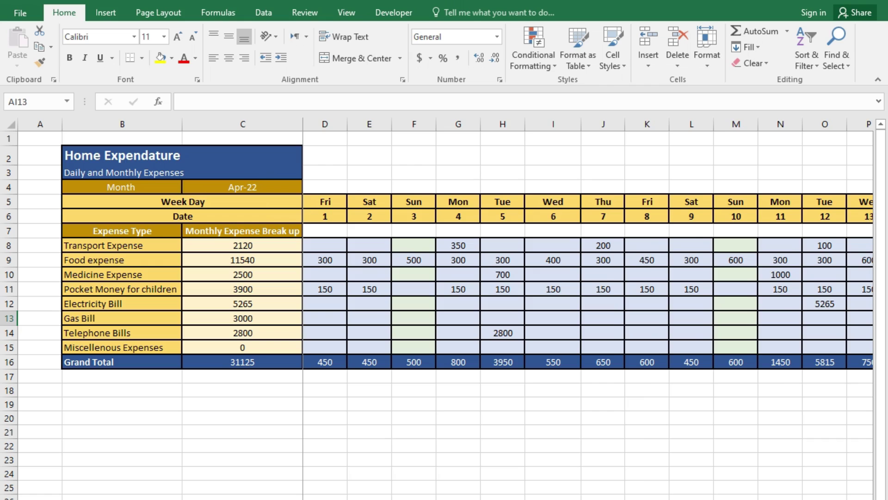
Step: Scroll the finished Home Expenditure example sideways to view the columns past the frozen labels
scroll(588, 305, "right", 3)
scroll(588, 305, "right", 3)
scroll(587, 305, "right", 1)
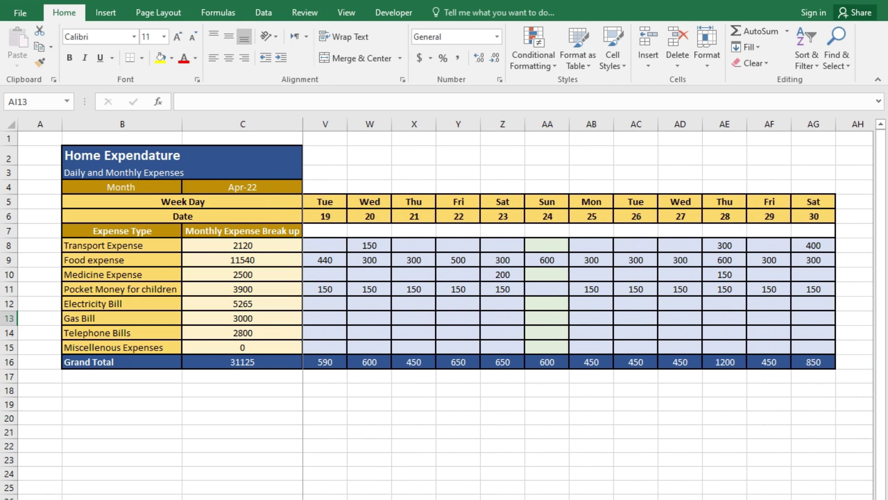
scroll(588, 305, "left", 6)
scroll(588, 306, "left", 1)
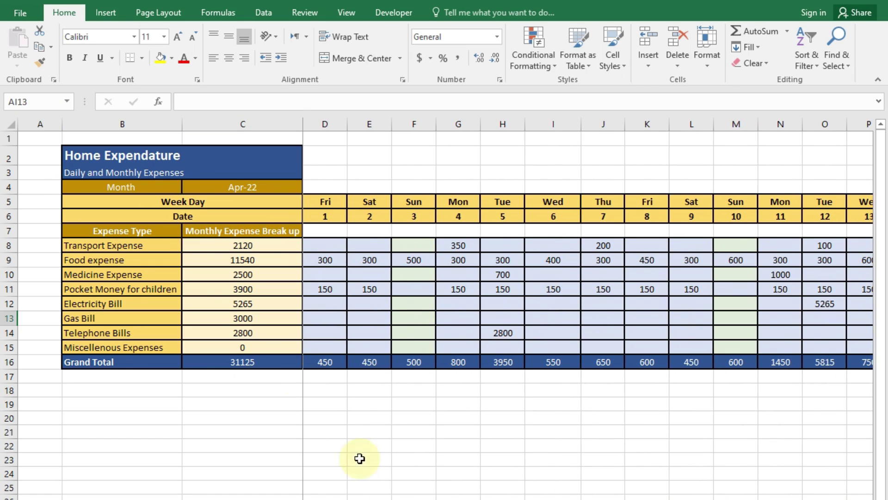
scroll(587, 306, "right", 6)
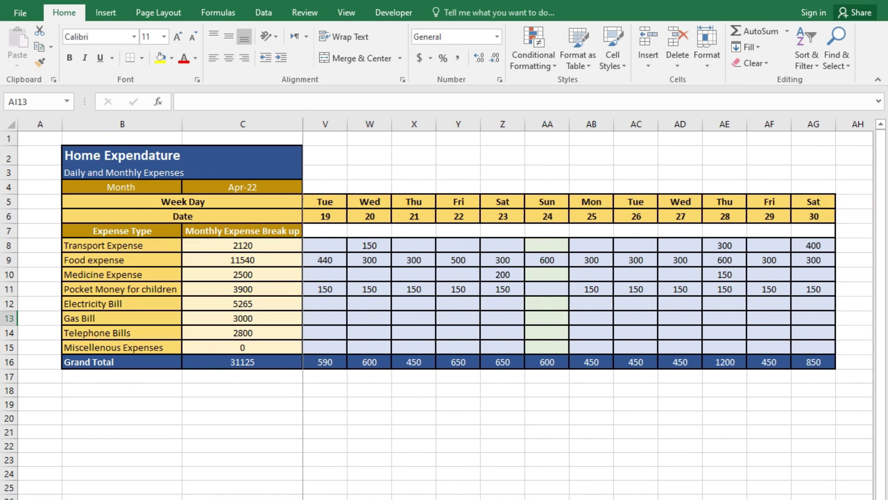
scroll(588, 305, "left", 6)
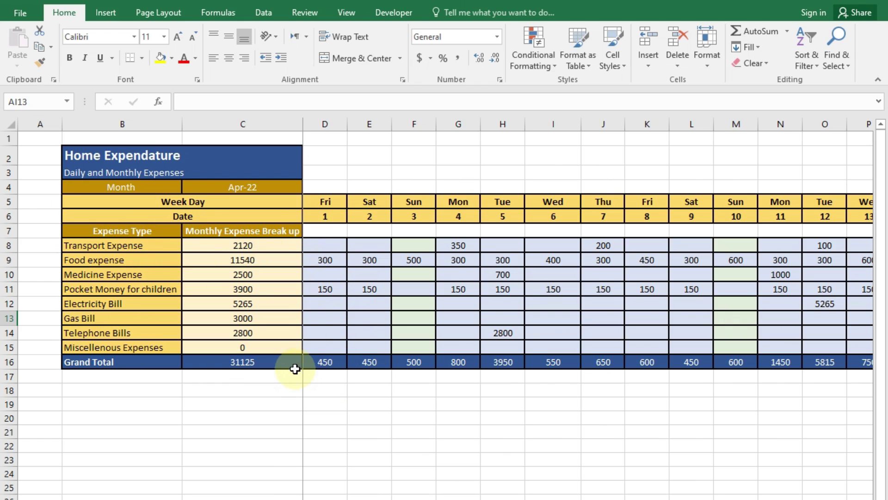
scroll(814, 361, "right", 3)
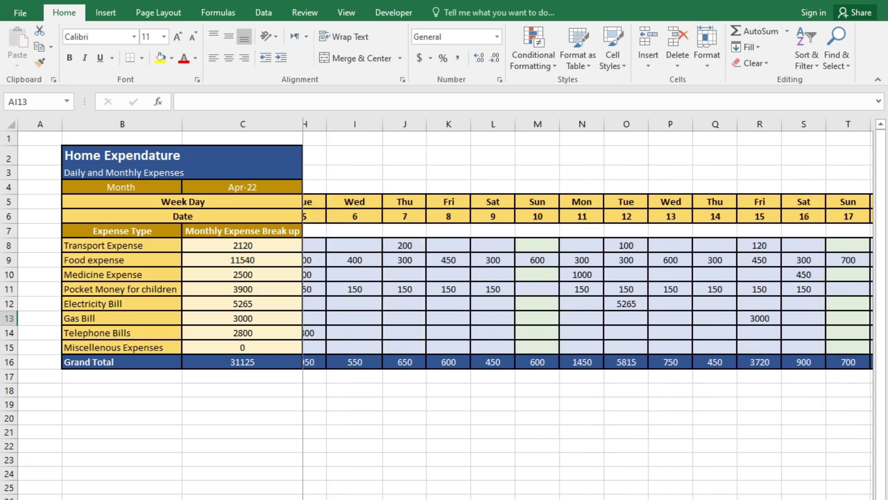
scroll(814, 361, "right", 5)
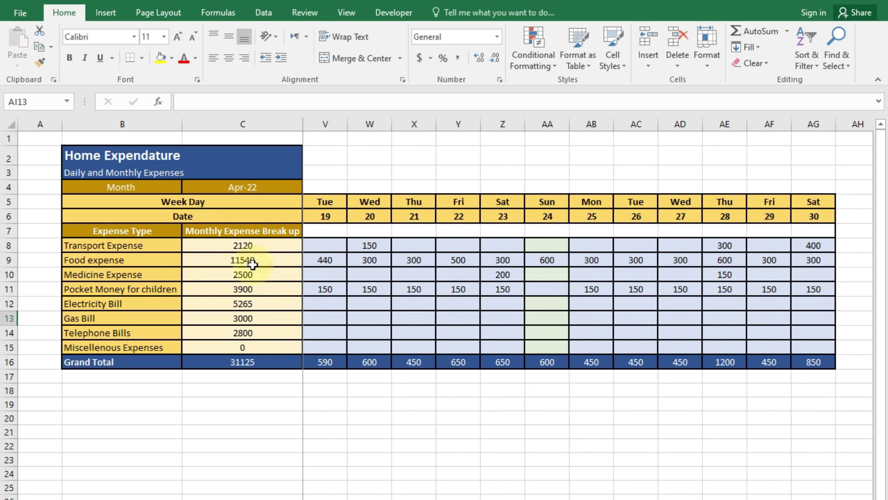
scroll(317, 398, "left", 7)
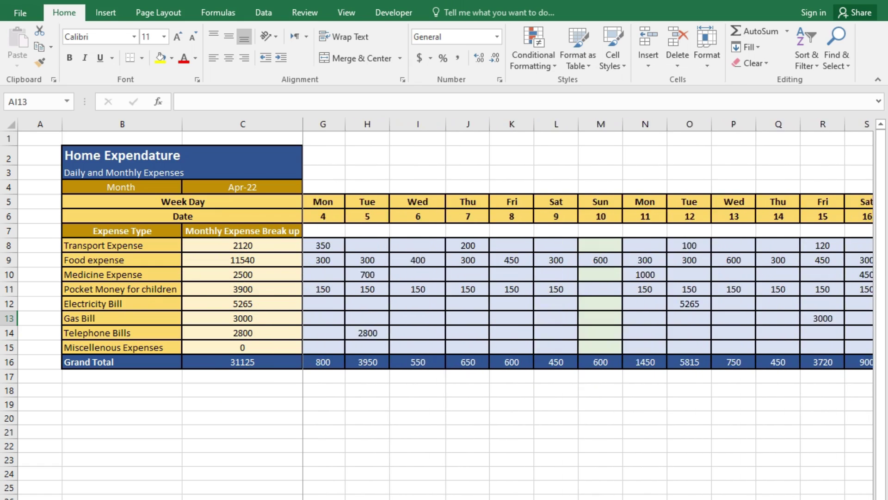
scroll(318, 398, "left", 1)
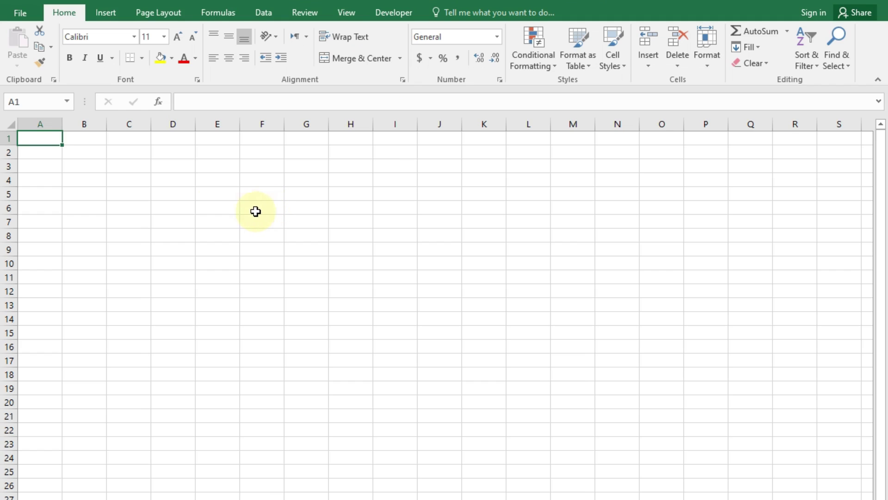
Step: Enter the title 'Home Expense' in B3 and 'Daily Expense and Monthly Expense' in B4
left_click(97, 168)
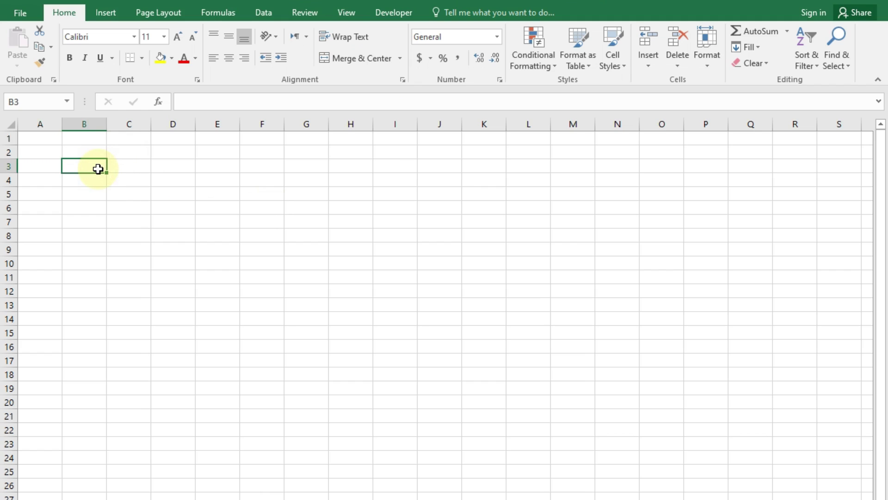
type("Hoem")
key("BackSpace")
key("BackSpace")
type("me Expense")
key("Return")
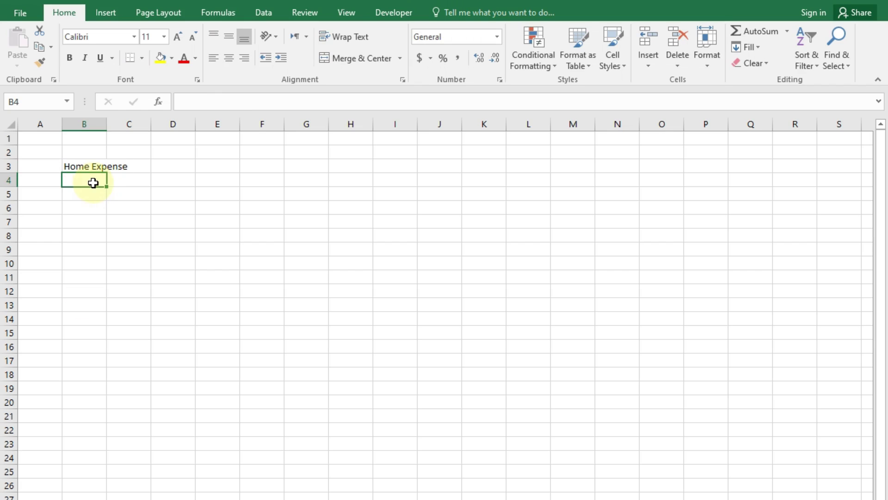
type("Daily Expense and Monthly Expense")
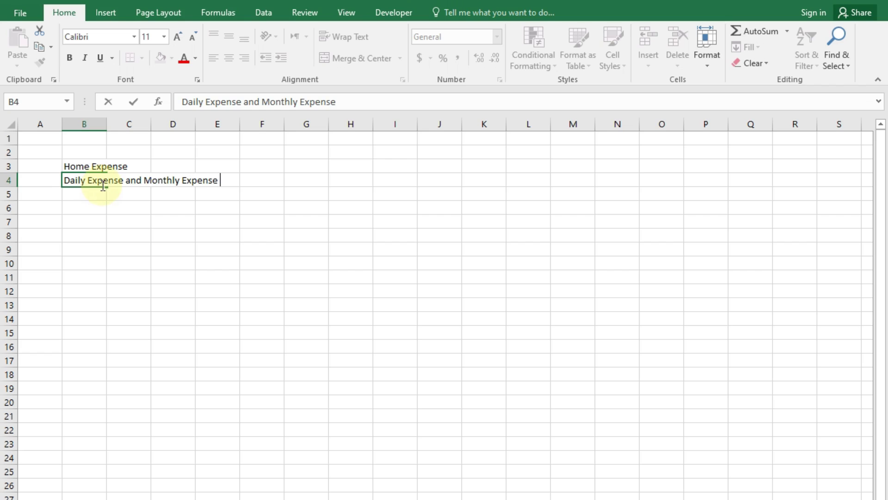
key("Return")
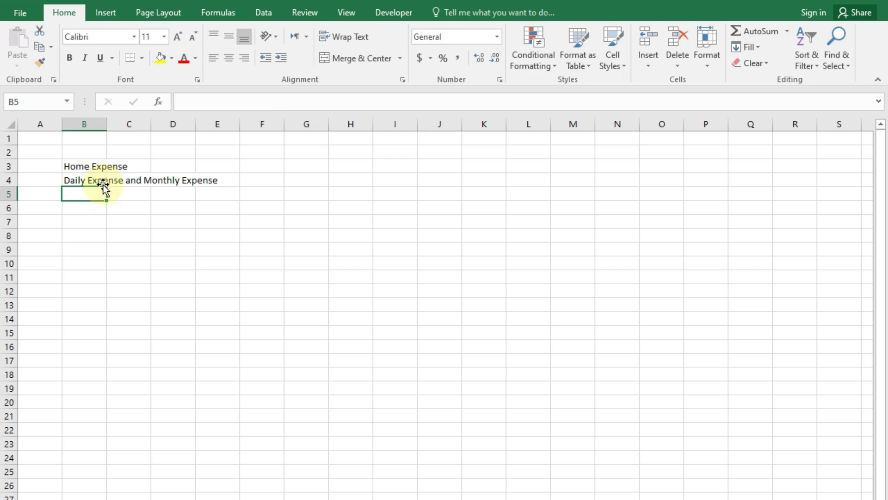
type("Month")
Step: Enter april 22 in C5 so it shows the date 22-Apr
left_click(113, 200)
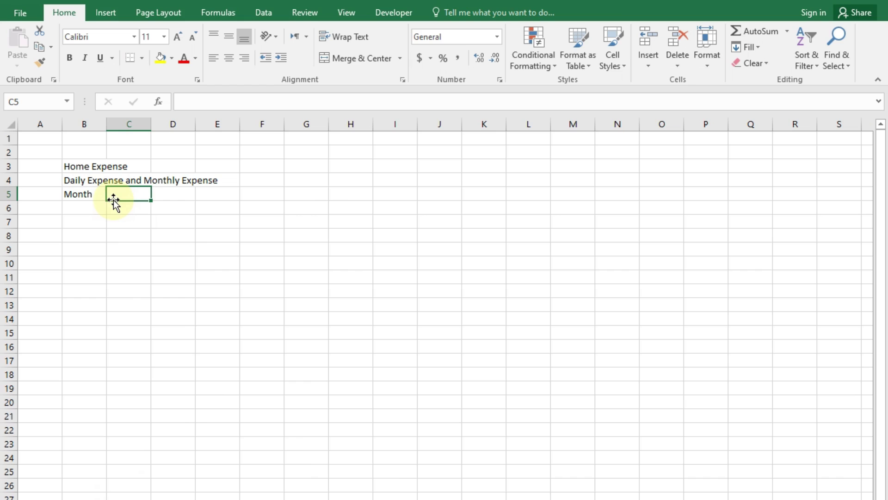
double_click(113, 200)
type("april")
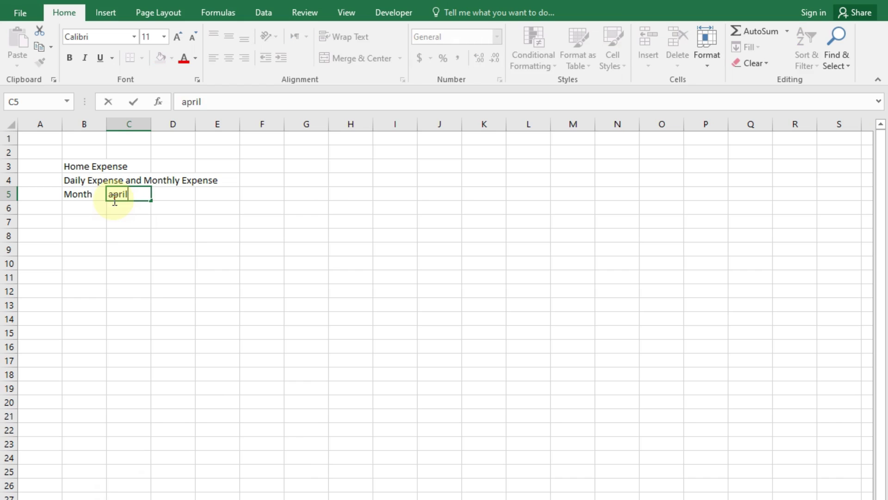
type(" 22")
key("Return")
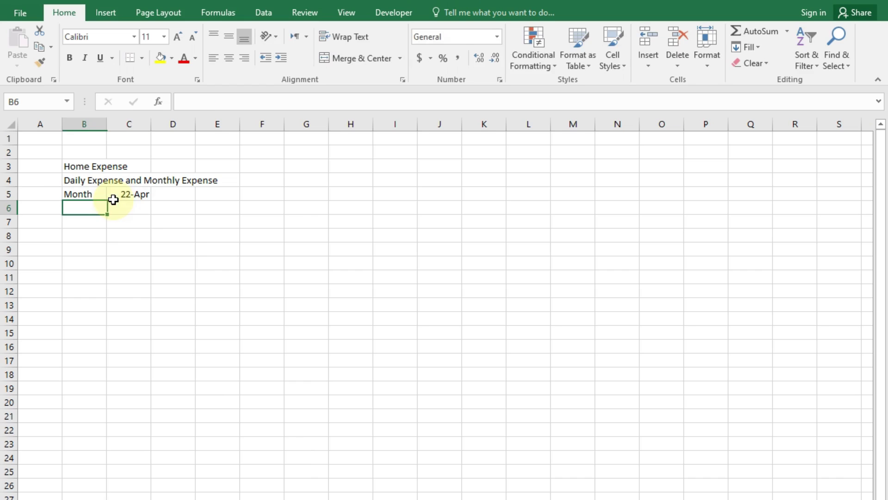
left_click(128, 195)
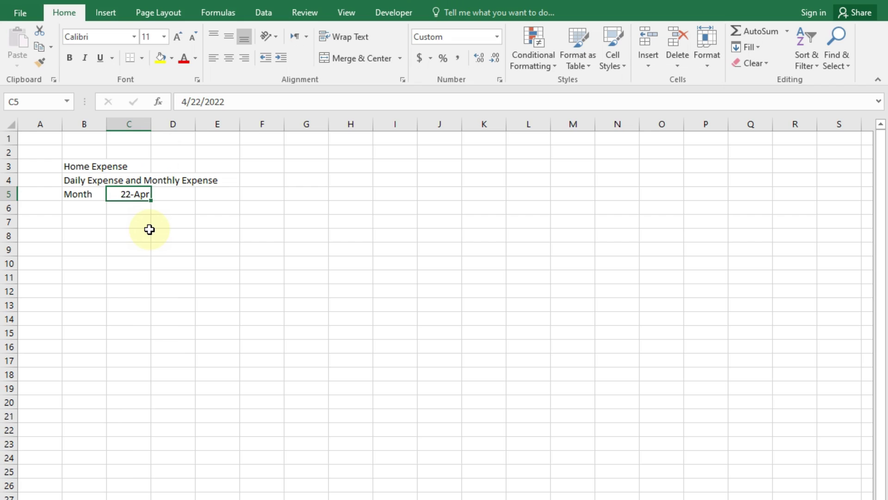
right_click(131, 195)
left_click(225, 430)
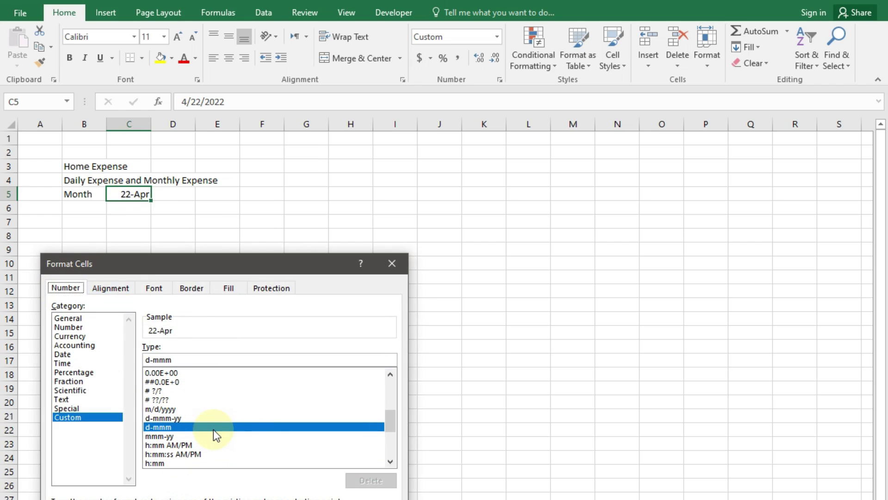
key("Return")
left_click(82, 210)
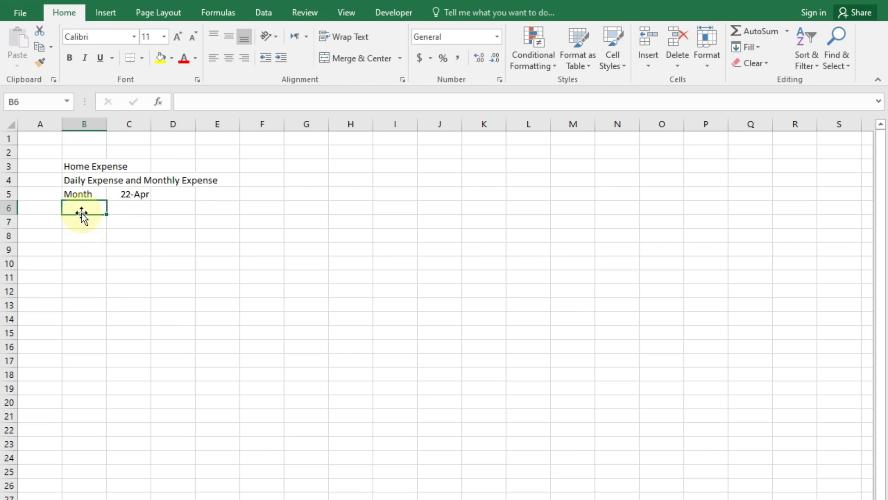
Step: Label B6 'Weekday'
left_click_drag(82, 211, 116, 208)
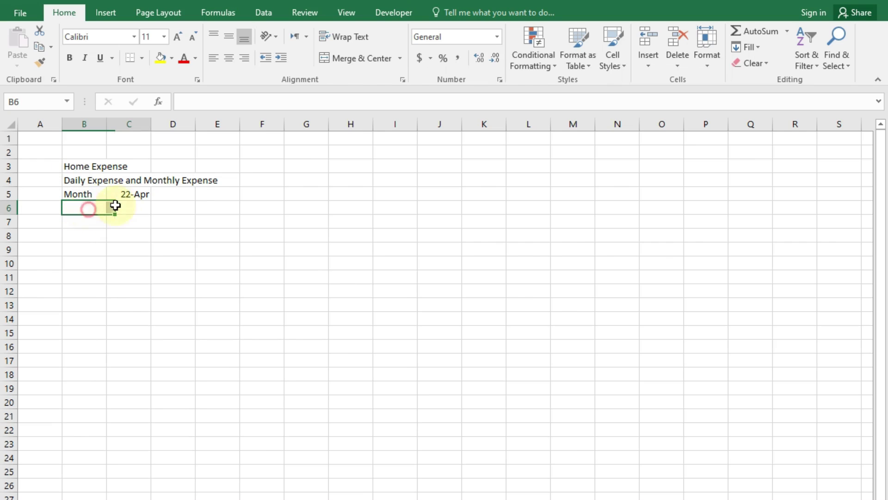
key("F2")
type("Weekday")
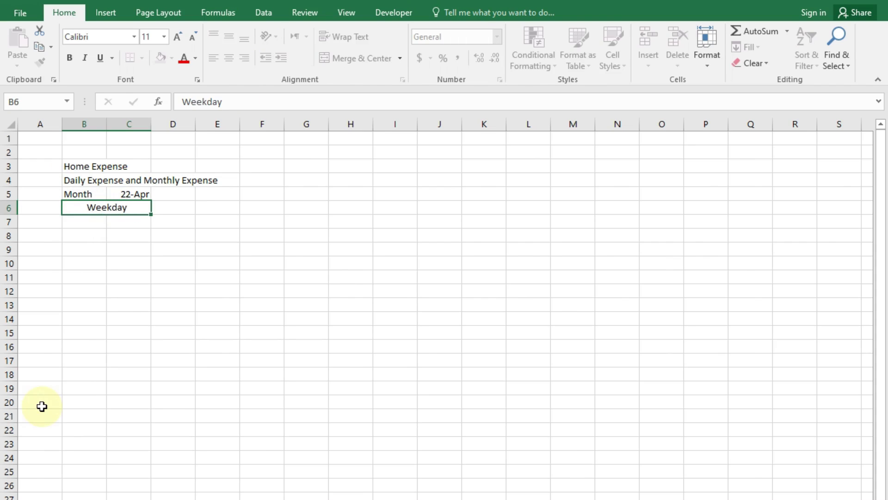
key("Return")
Step: Merge and middle-align B7:C7 and label it 'Date'
left_click_drag(82, 223, 112, 222)
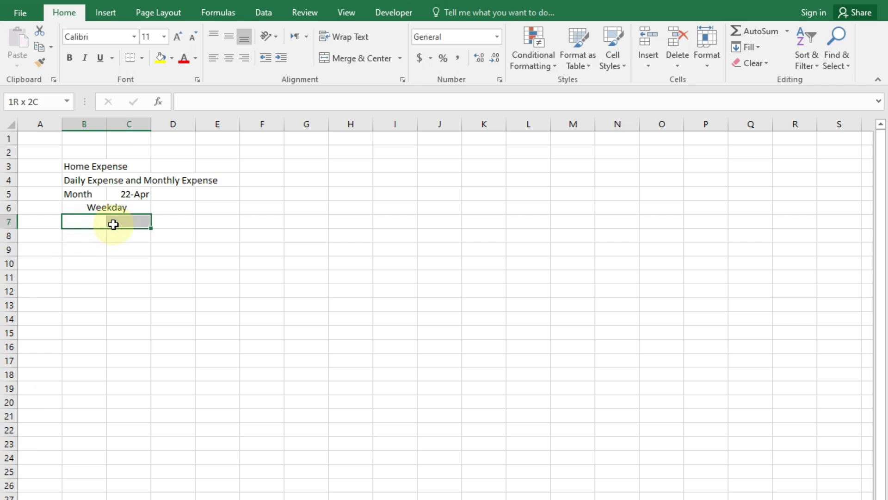
left_click(355, 59)
left_click(229, 36)
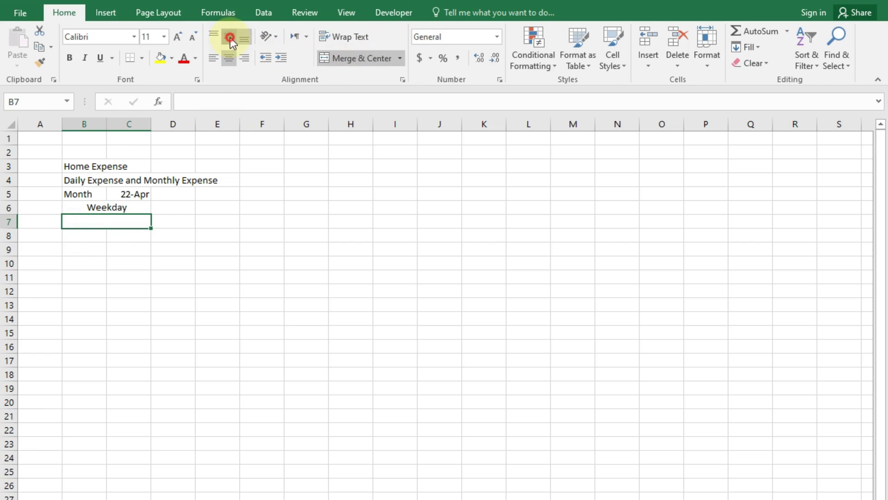
double_click(117, 223)
type("Date")
key("BackSpace")
key("BackSpace")
type("te")
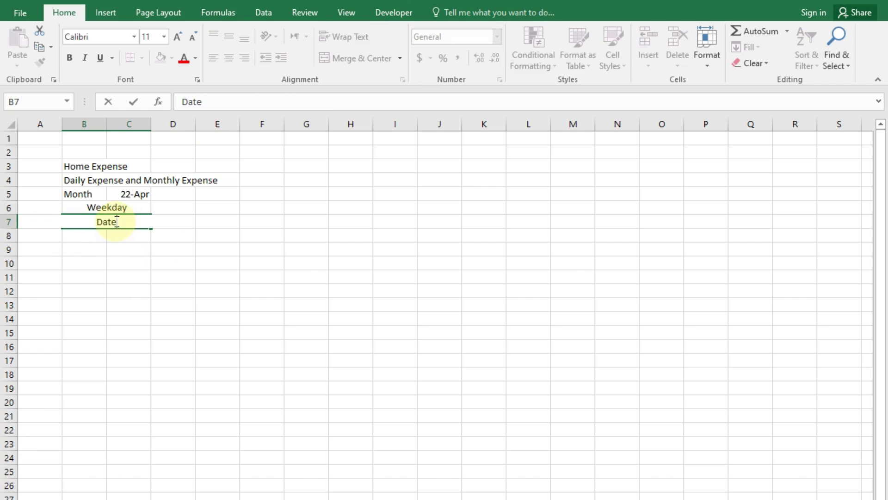
left_click(117, 290)
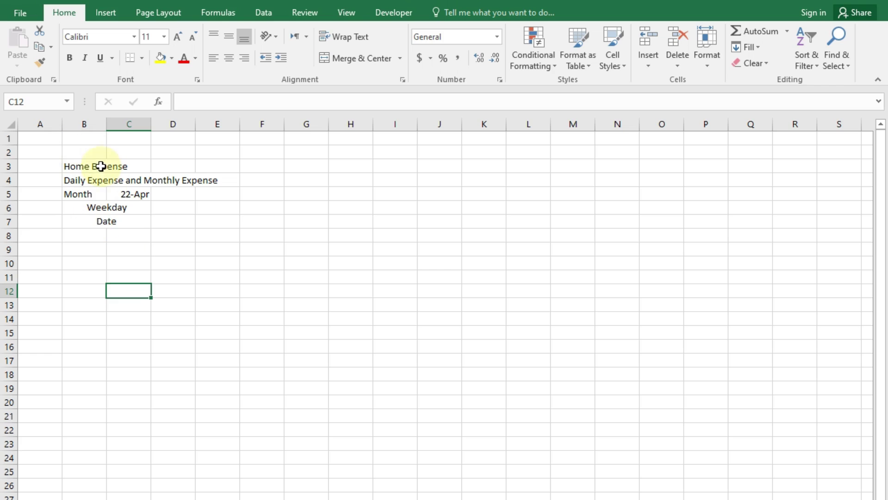
Step: Adjust column C's width and left-align the title and subtitle rows
left_click_drag(84, 166, 144, 174)
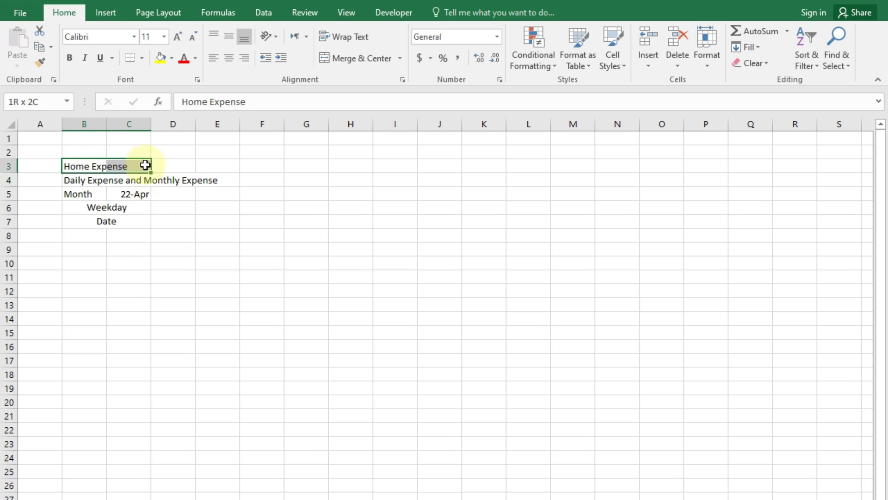
left_click_drag(138, 124, 176, 129)
double_click(176, 129)
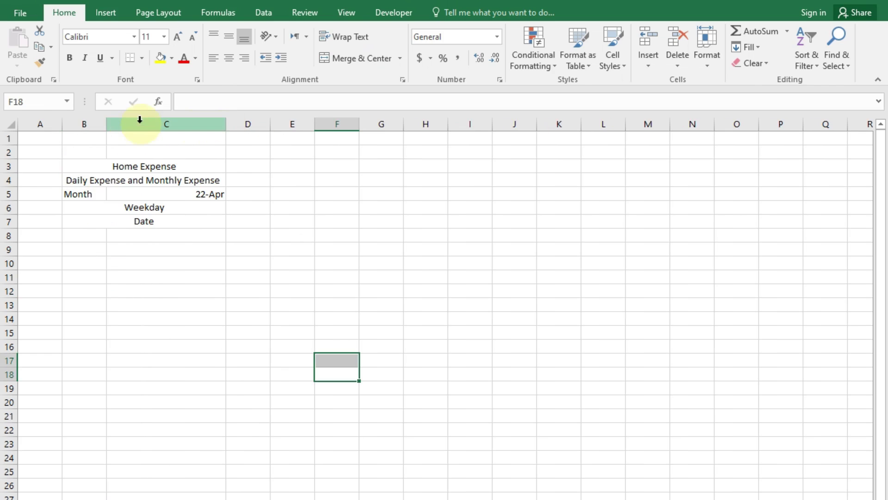
key("ctrl+z")
left_click(213, 58)
left_click(234, 303)
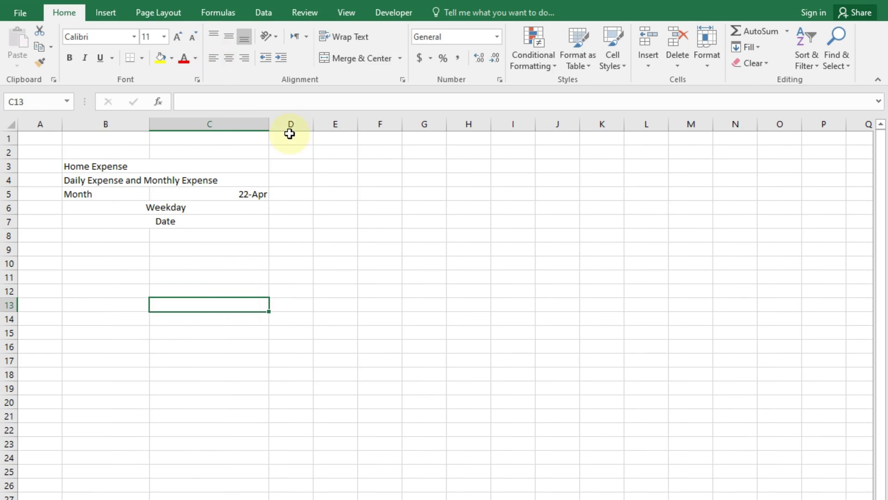
Step: Narrow column C and centre Month and 22-Apr in row 5
left_click_drag(271, 129, 255, 130)
left_click_drag(106, 194, 203, 193)
left_click(229, 58)
left_click(175, 265)
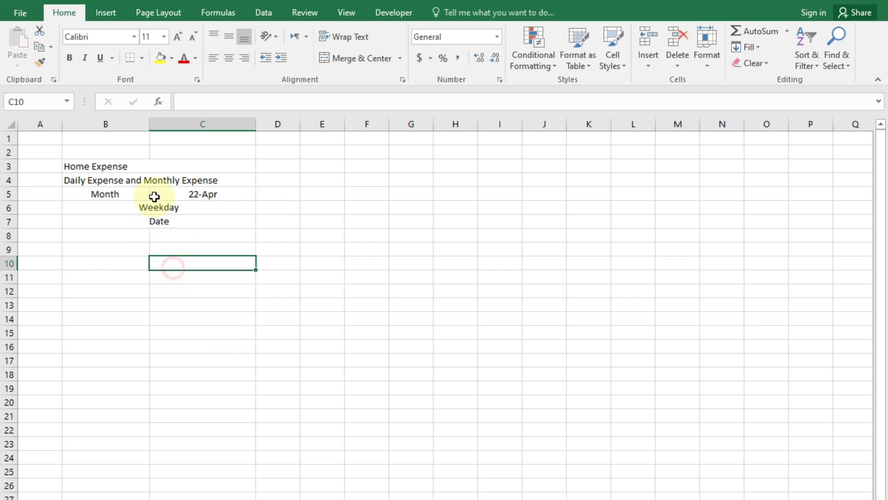
left_click(134, 235)
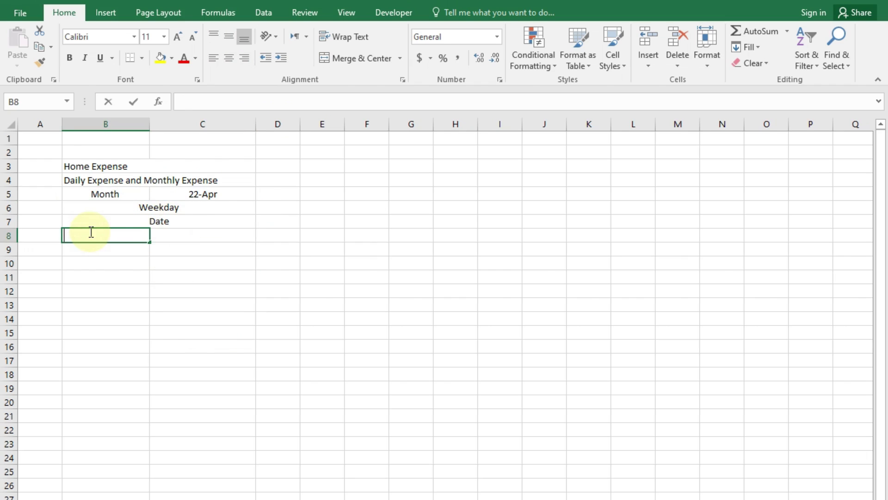
Step: Head row 8 with 'Expense' and 'Monthly Expense Report', both centred
type("Expense")
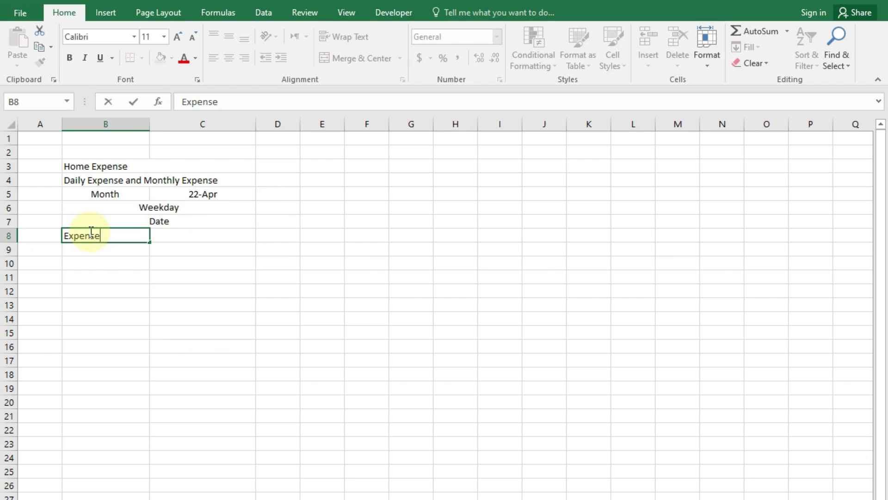
key("Tab")
type("month,l")
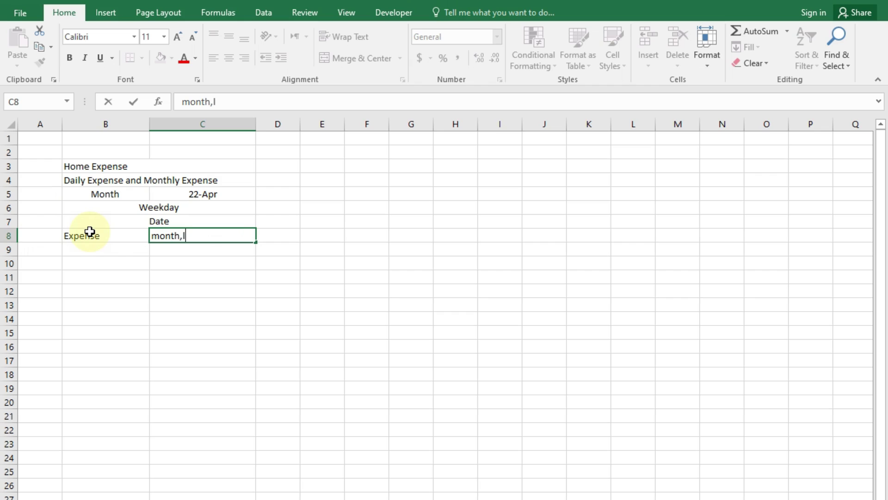
left_click_drag(113, 231, 212, 236)
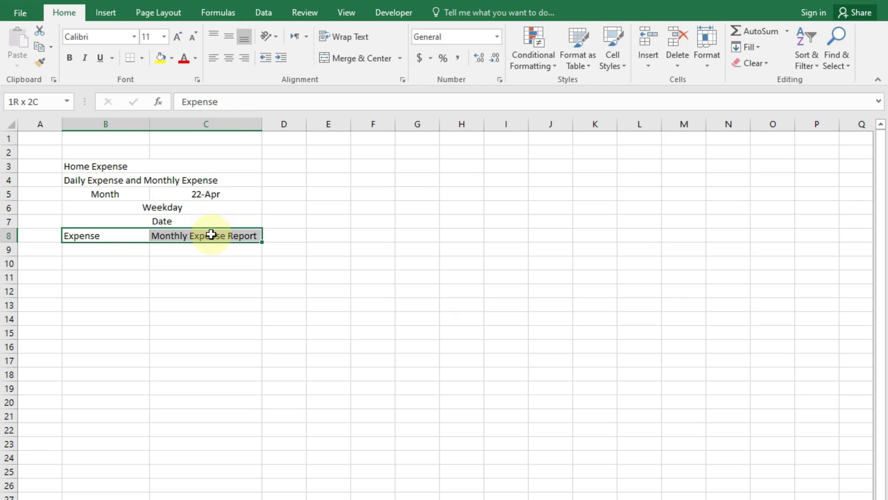
left_click(228, 59)
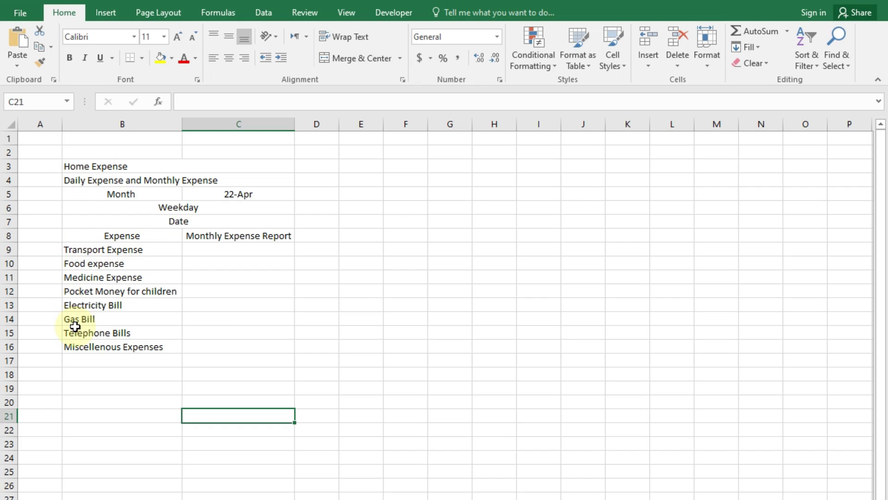
Step: Enter a centred 'Grand Total' label in B17
left_click(120, 360)
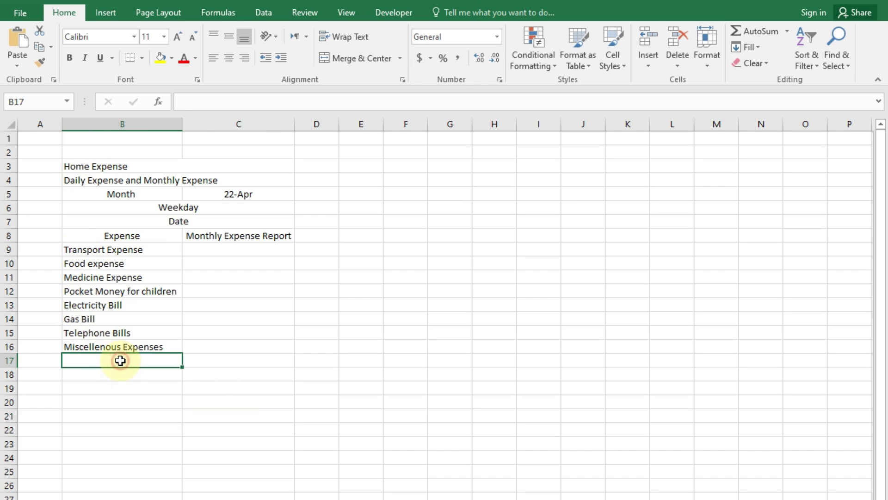
type("Gra")
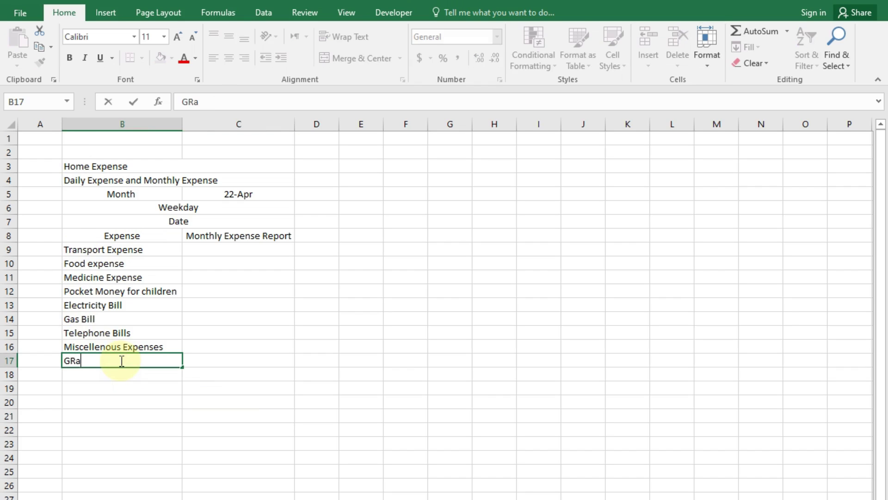
type("nd Total")
left_click(229, 57)
left_click(224, 376)
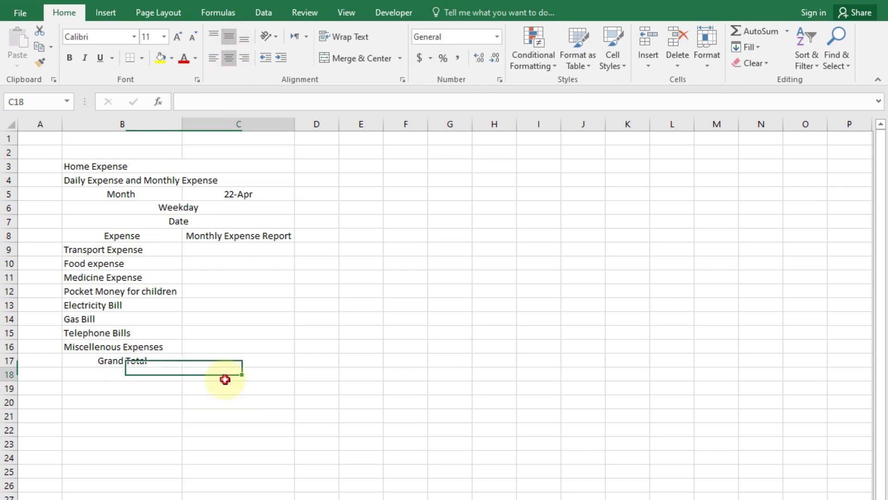
Step: Enter =SUM(C9:C16) in C17 to total the monthly expenses
left_click(220, 360)
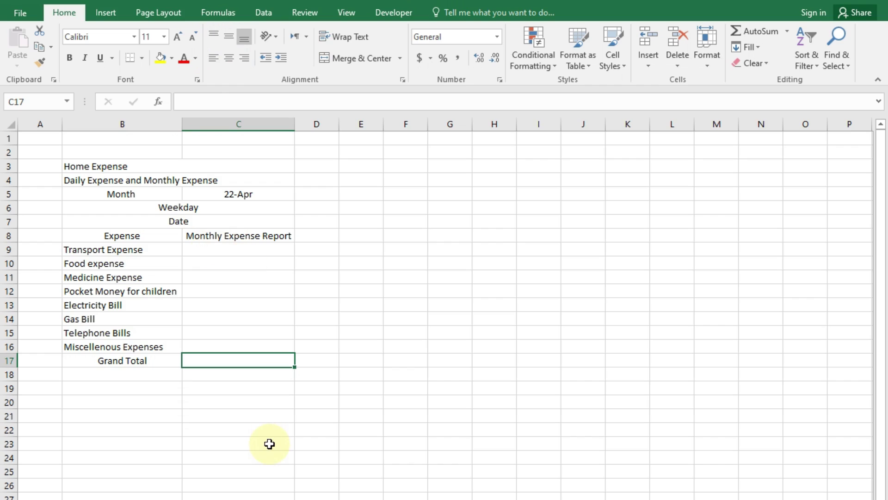
type("=sum(")
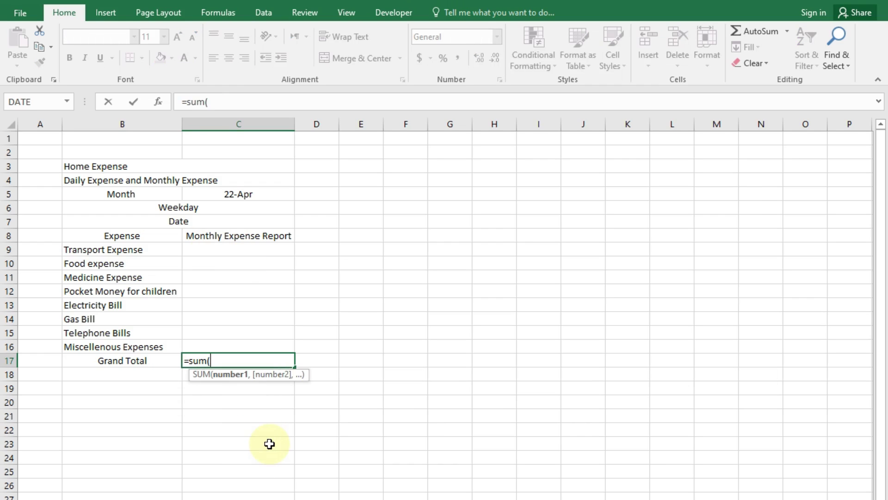
left_click_drag(235, 250, 270, 345)
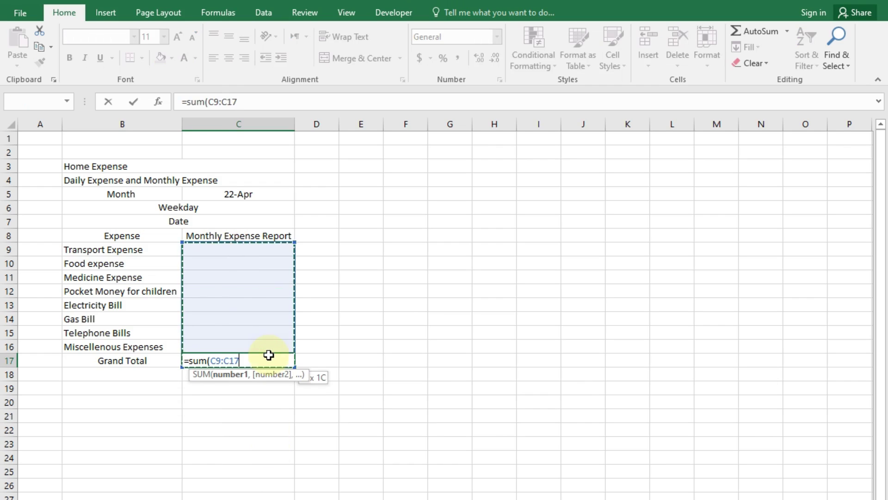
key("Return")
left_click(270, 457)
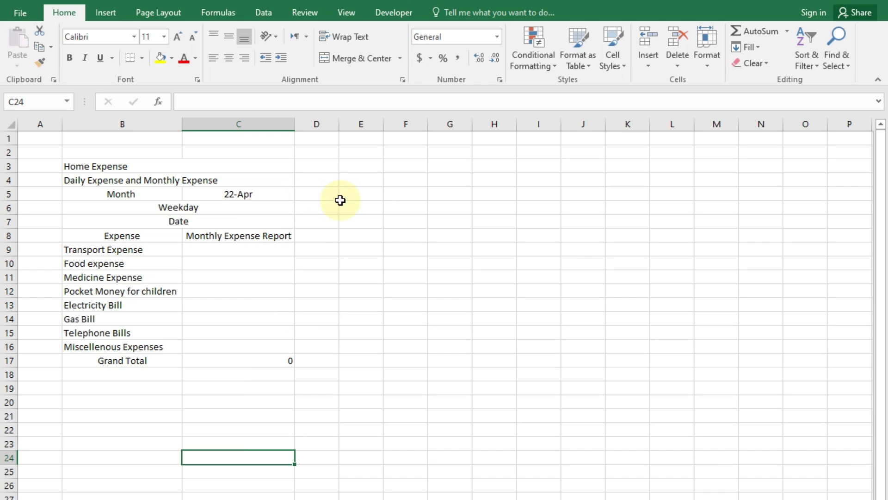
Step: Enter sun and mon in D6:E6 and fill the weekday series to W6
left_click(324, 208)
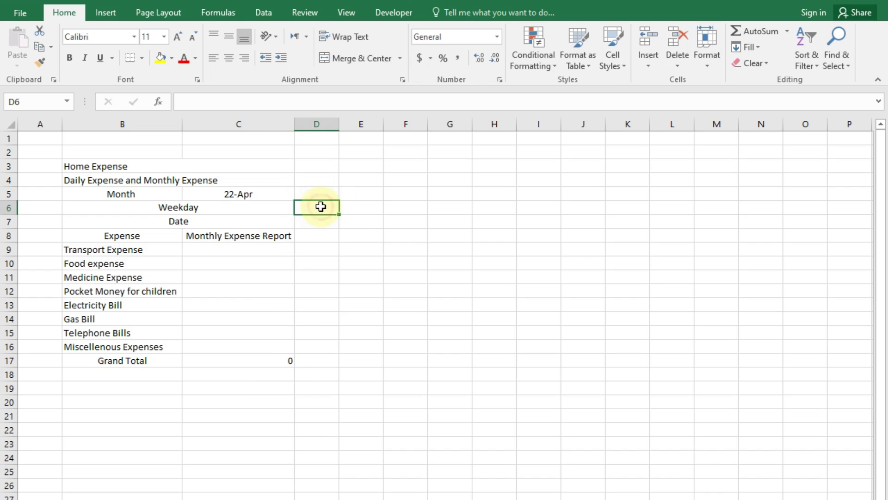
type("sum")
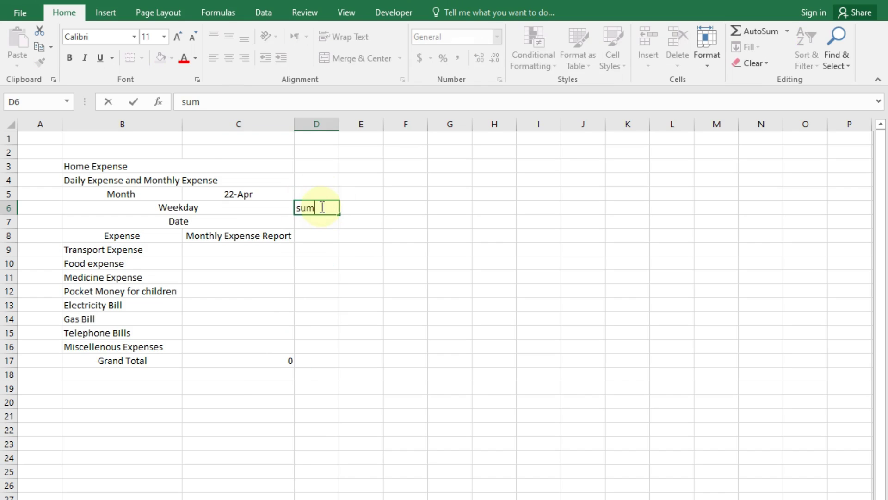
key("BackSpace")
type("n")
key("Tab")
type("mon")
key("Tab")
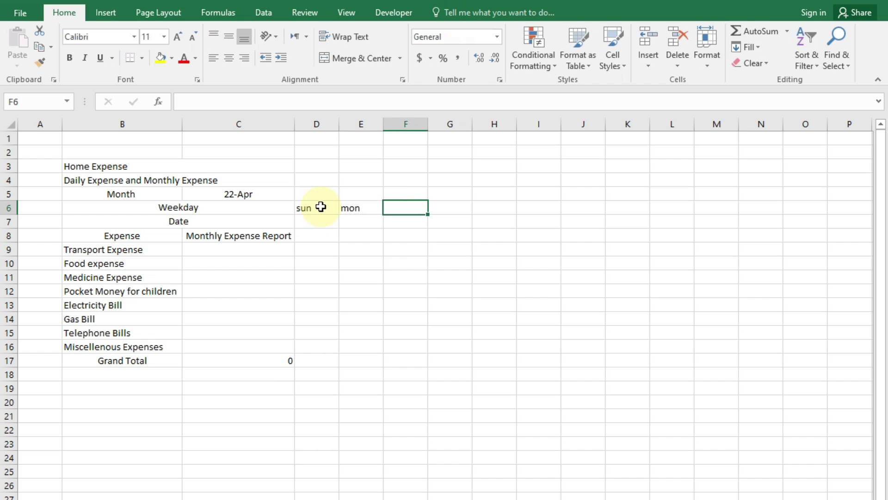
mouse_move(327, 207)
left_mouse_down()
mouse_move(722, 224)
mouse_move(726, 234)
left_mouse_up()
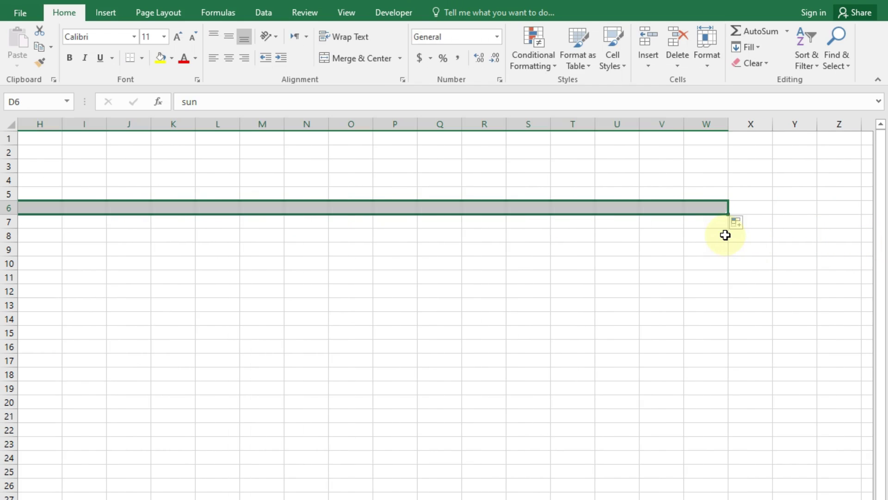
scroll(317, 297, "left", 7)
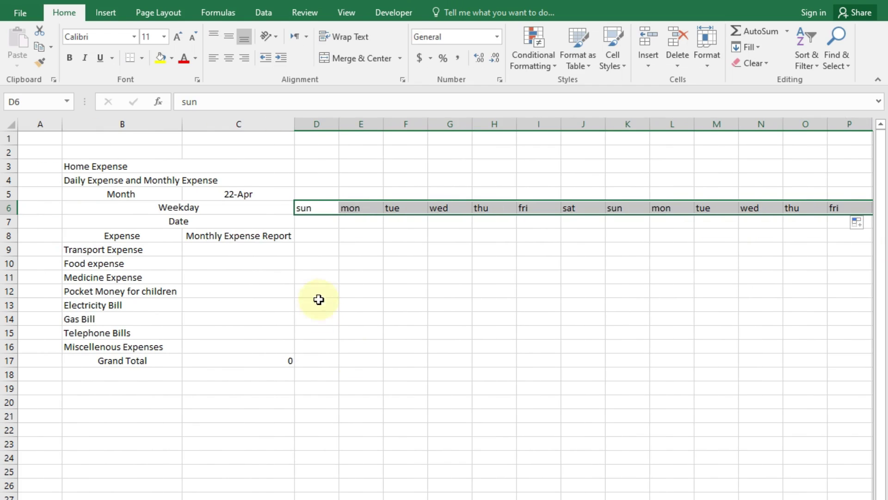
Step: Enter 1 and 2 in D7:E7 and fill the dates up to 20 in W7
left_click(317, 228)
type("1")
key("Tab")
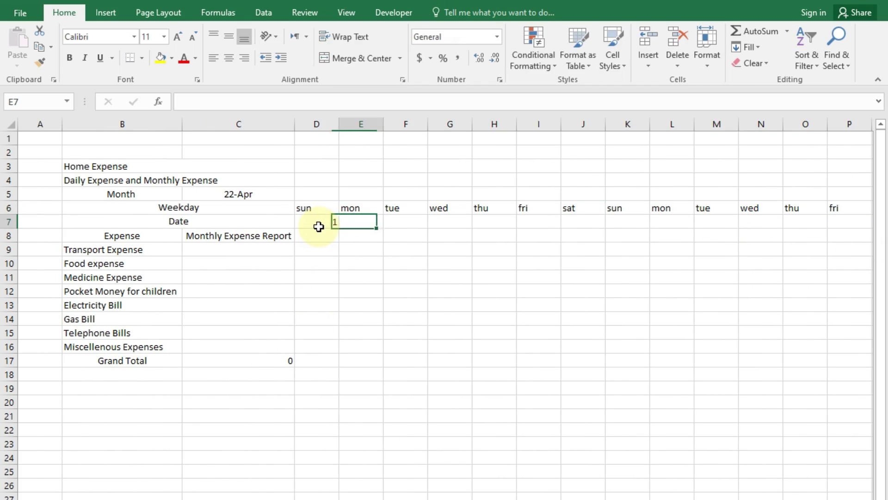
type("2")
mouse_move(324, 216)
left_mouse_down()
mouse_move(382, 230)
mouse_move(881, 279)
left_mouse_up()
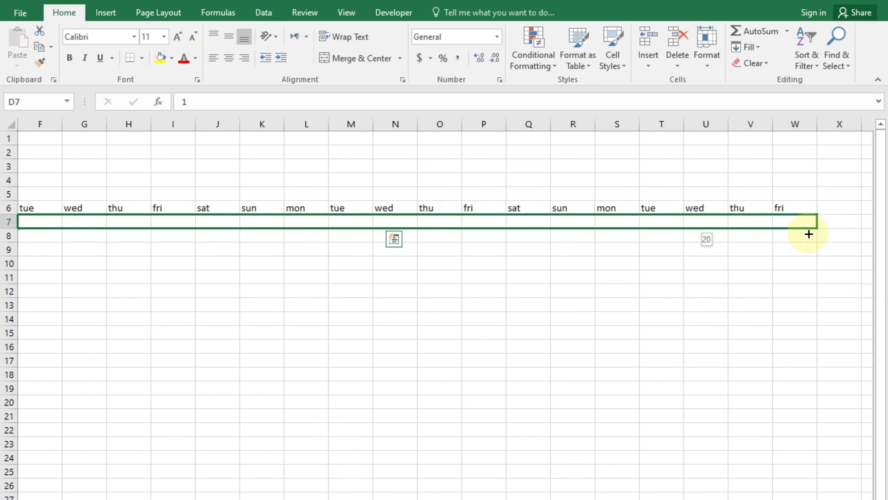
left_click_drag(881, 280, 808, 231)
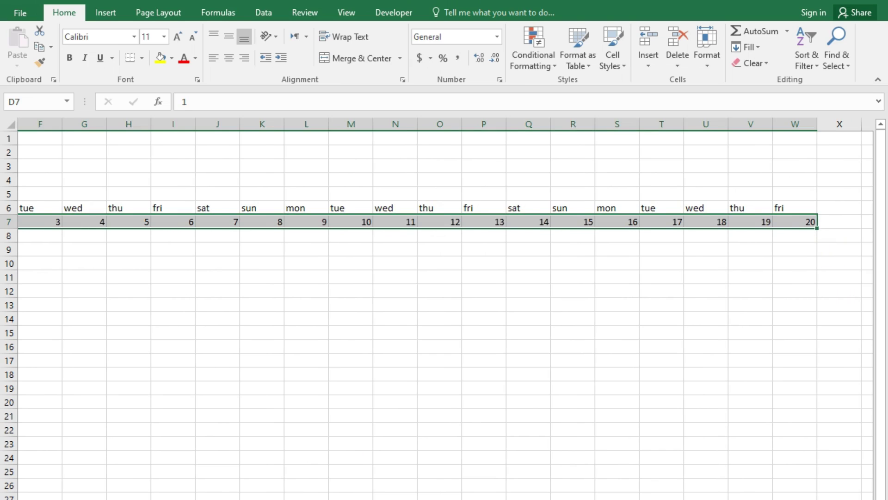
scroll(47, 359, "left", 5)
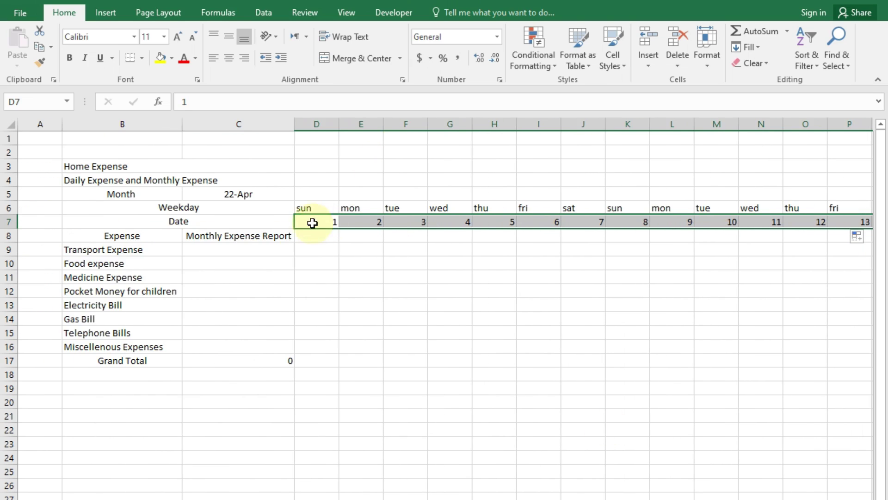
Step: Centre the weekday names and date numbers across D6:W7
left_click(315, 250)
left_click_drag(309, 212, 805, 212)
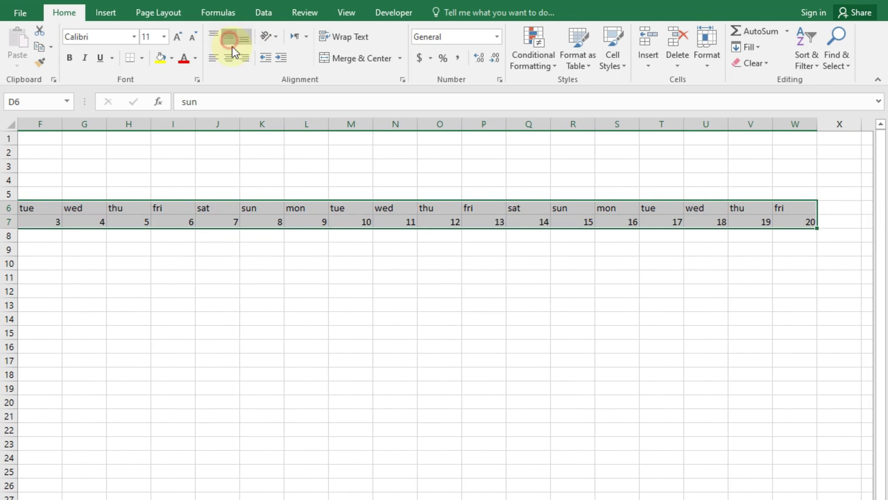
left_click(232, 57)
left_click(283, 301)
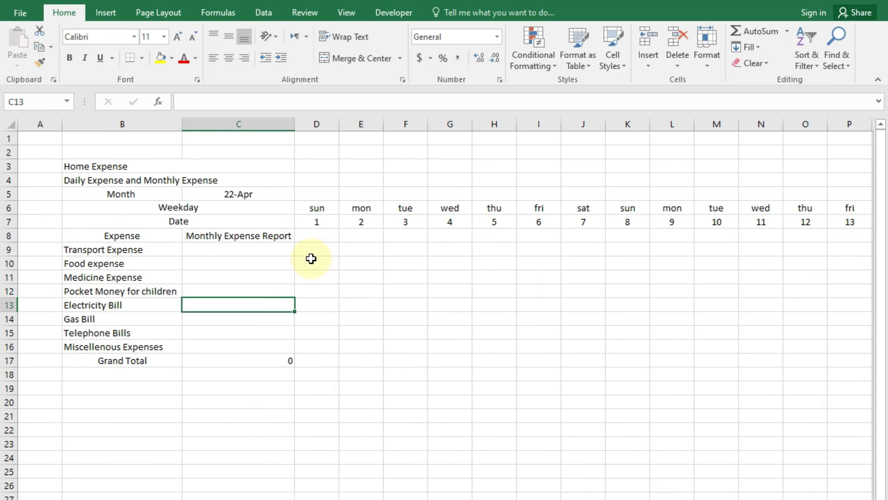
key("Down")
key("Down")
key("Down")
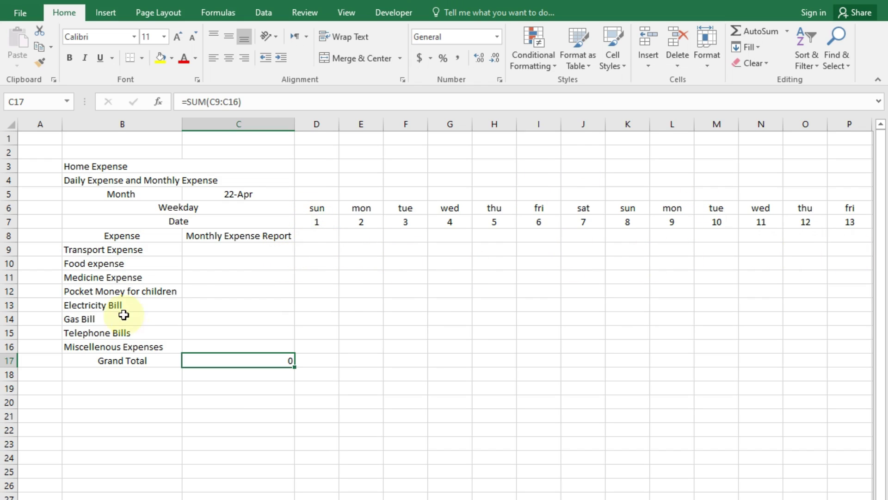
Step: Enter =SUM(D9:W9) in C9 and fill it down to C16 for every expense row
left_click(235, 250)
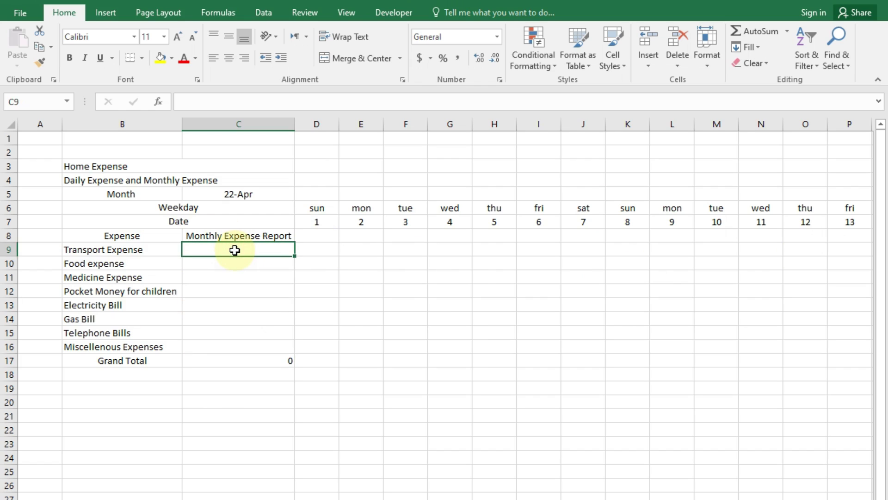
type("=sum(")
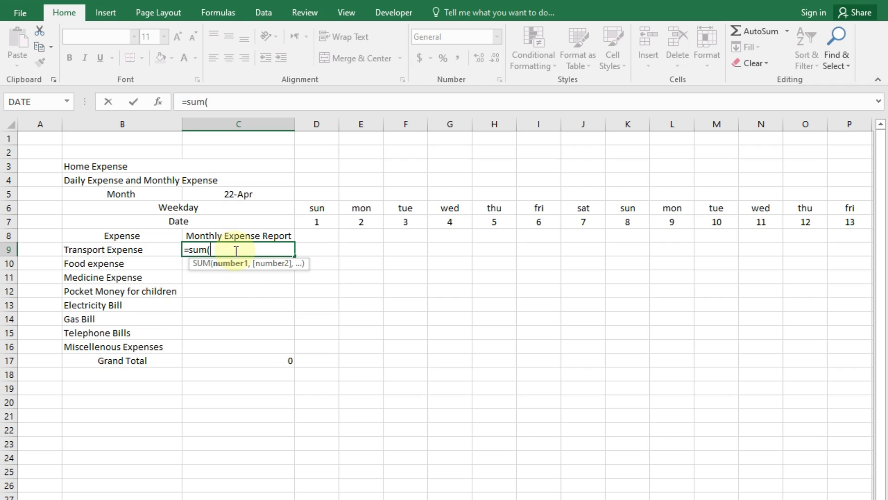
left_click_drag(318, 249, 358, 254)
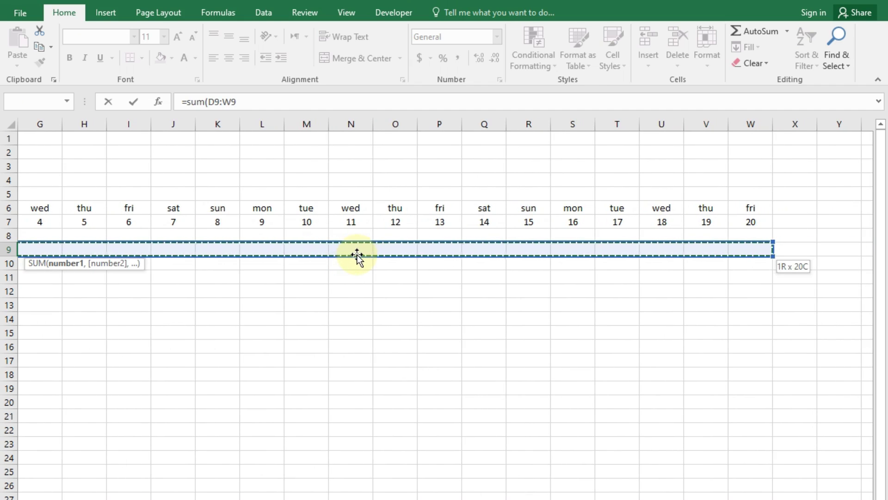
key("Return")
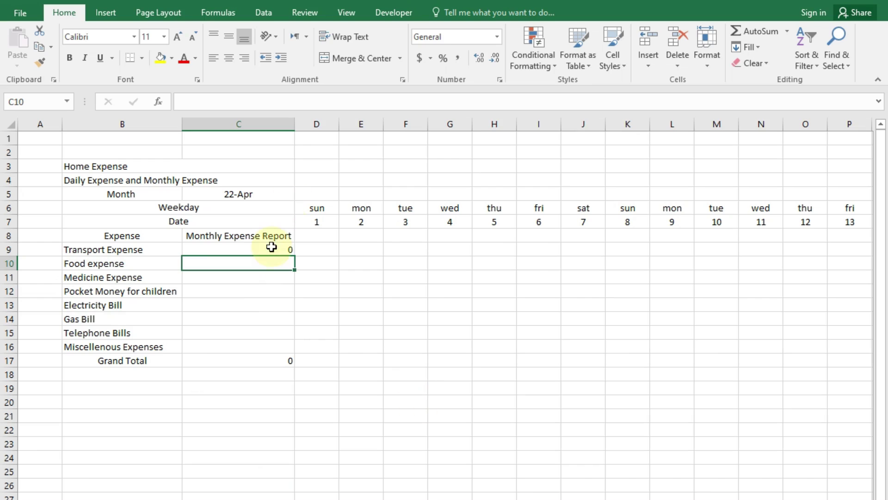
left_click(271, 248)
left_click_drag(295, 255, 291, 354)
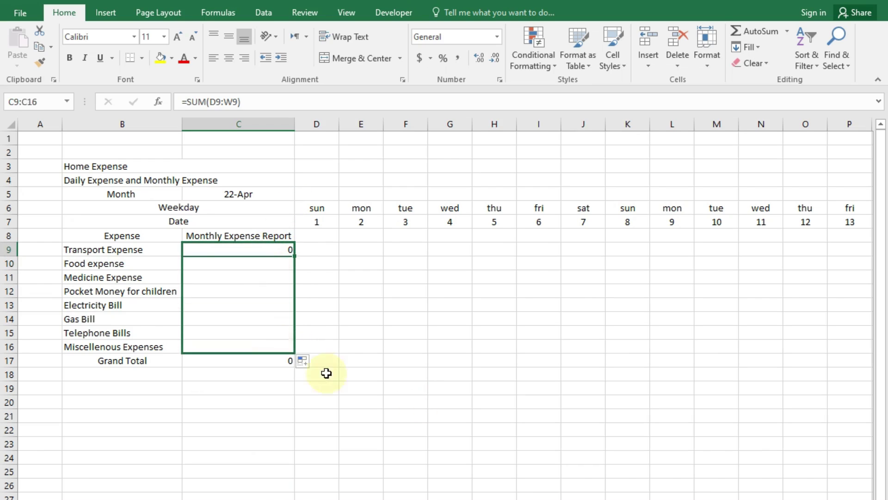
left_click(351, 403)
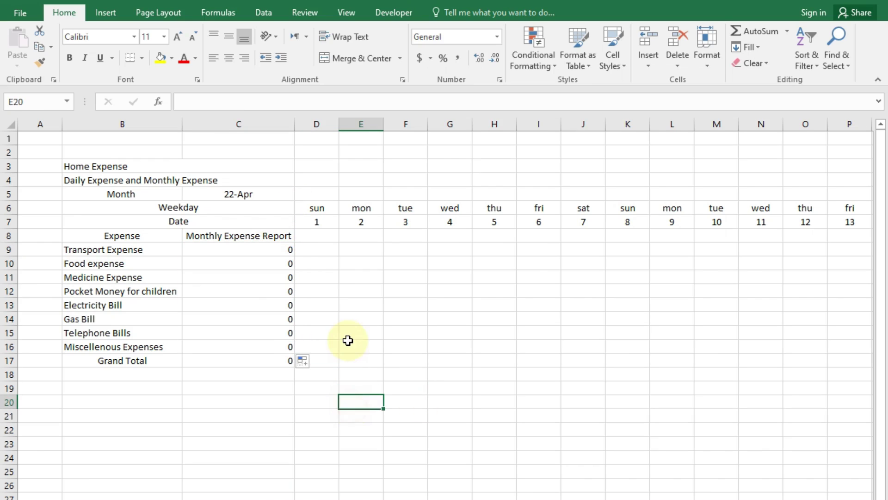
left_click(315, 253)
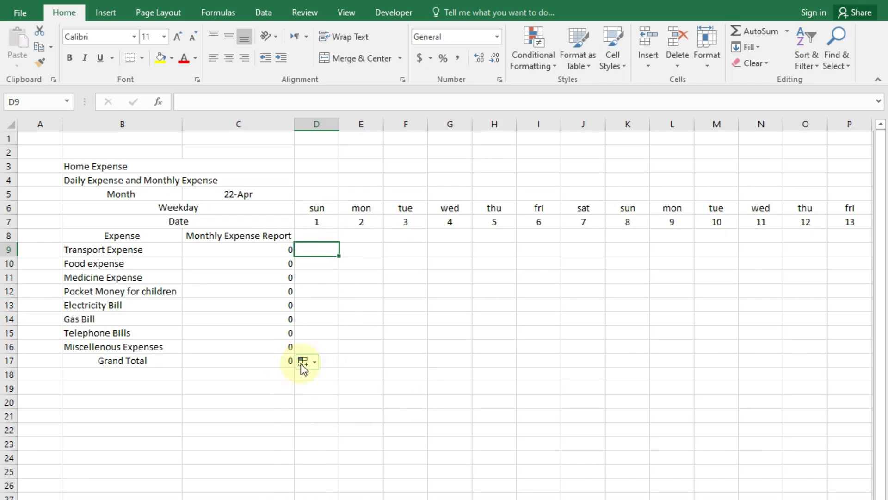
Step: Enter =SUM(D9:D16) in D17 and fill it across row 17 to W17
left_click(323, 360)
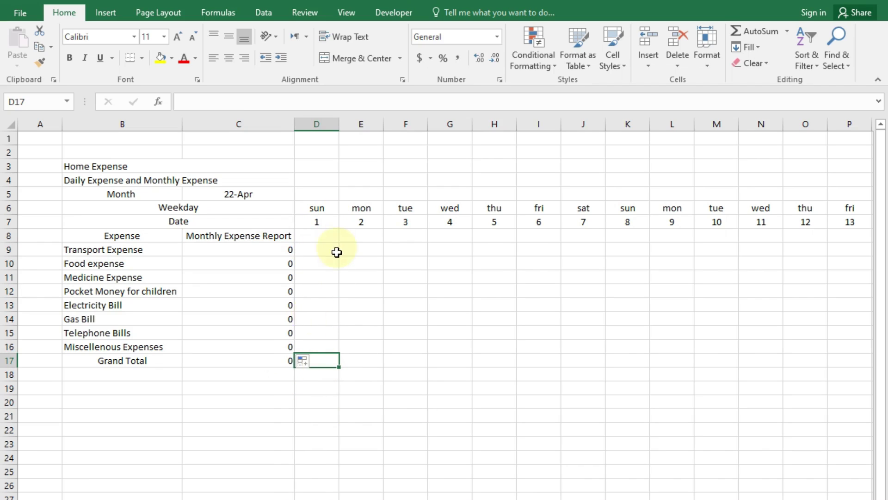
type("=sum(")
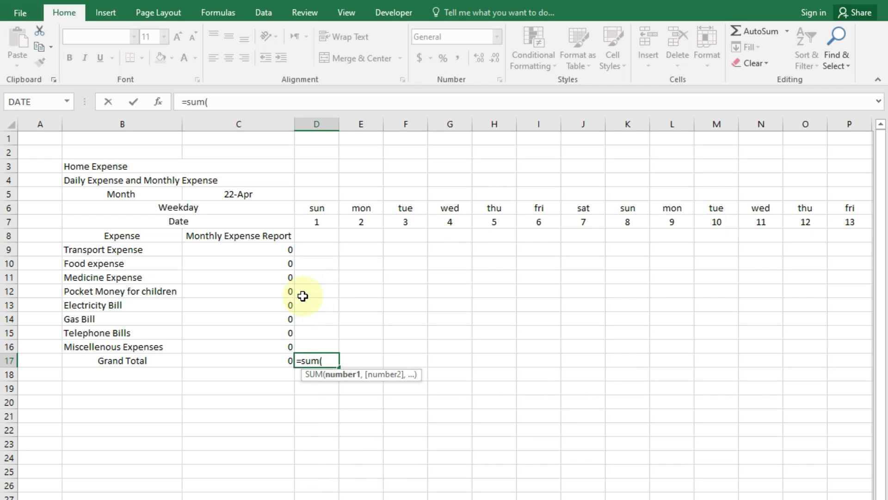
left_click(315, 247)
left_click_drag(323, 283, 327, 342)
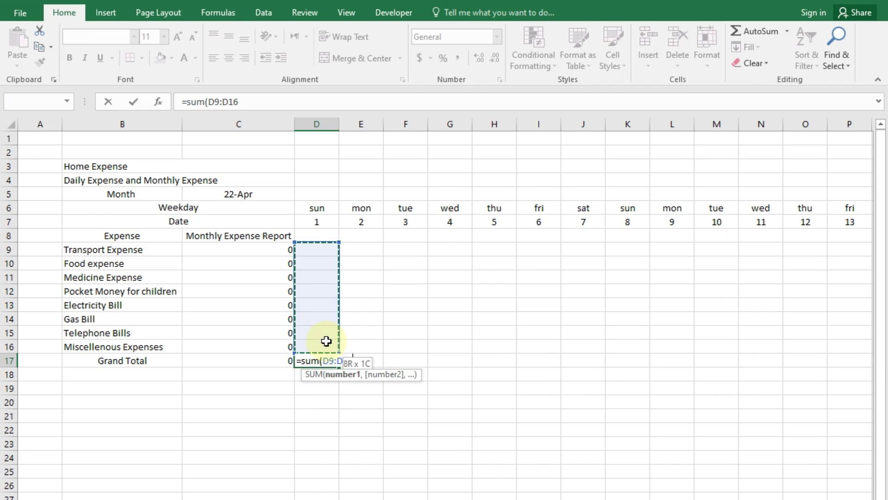
key("Return")
left_click(332, 359)
mouse_move(340, 366)
left_mouse_down()
mouse_move(850, 361)
mouse_move(807, 361)
left_mouse_up()
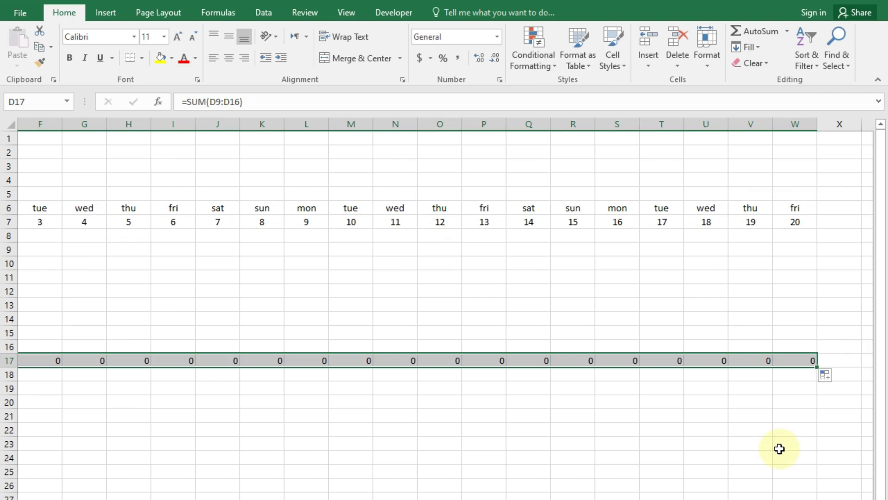
left_click(765, 439)
scroll(447, 308, "left", 3)
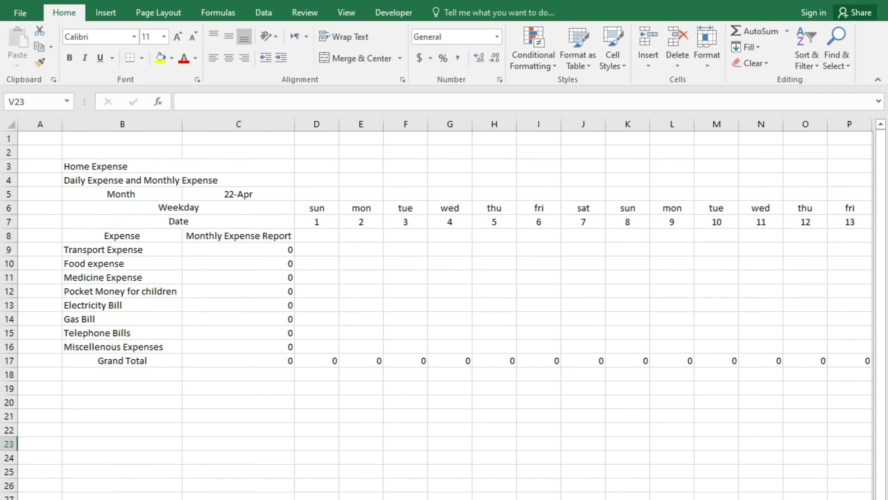
left_click(556, 434)
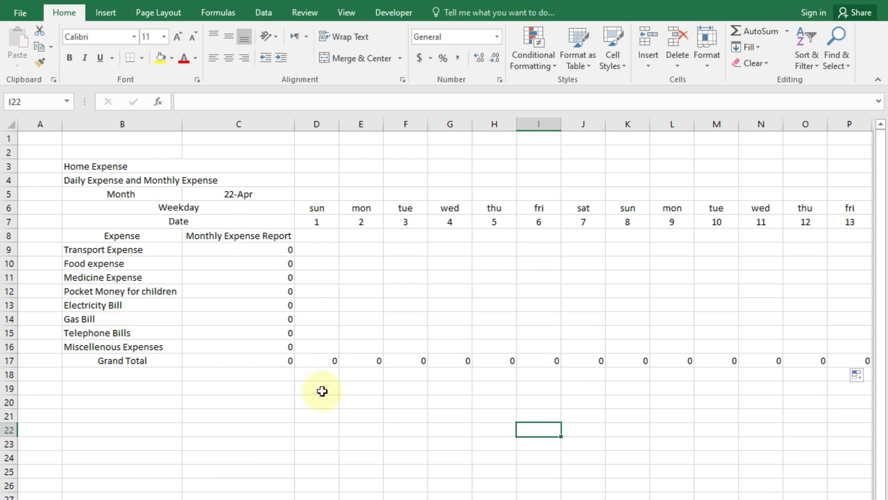
Step: Centre the monthly report values in C9:C17
left_click_drag(267, 249, 266, 360)
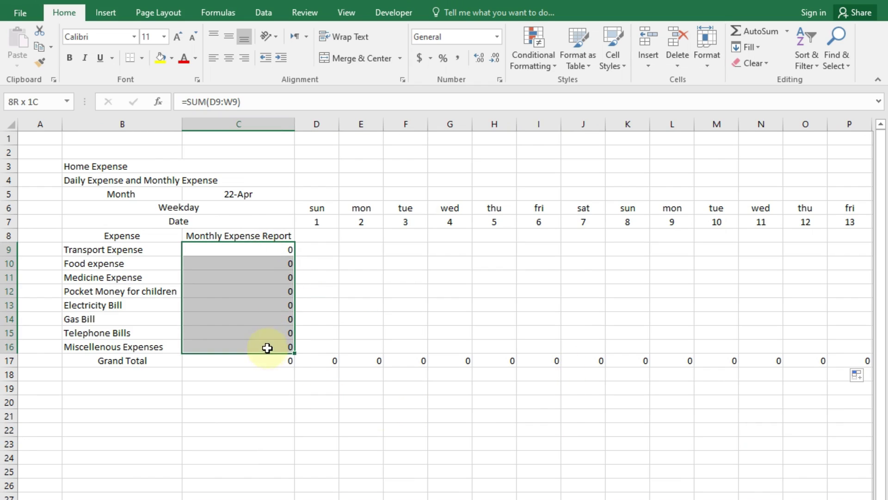
left_click(229, 57)
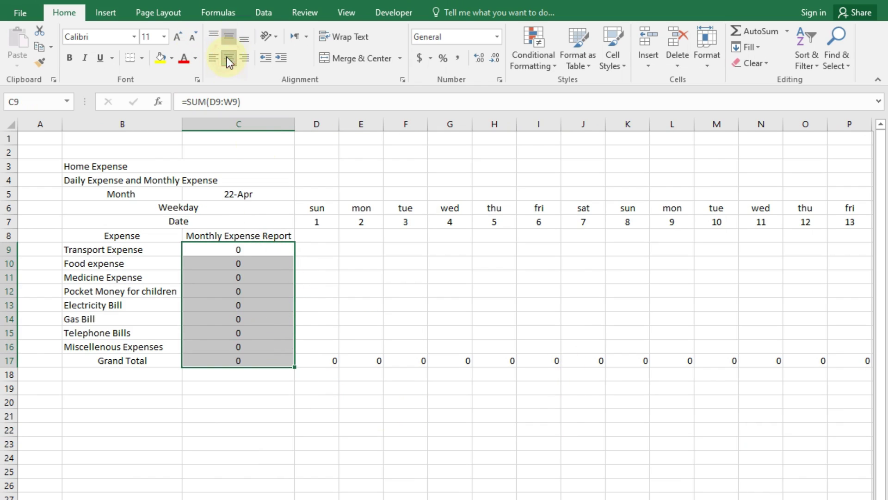
left_click(298, 458)
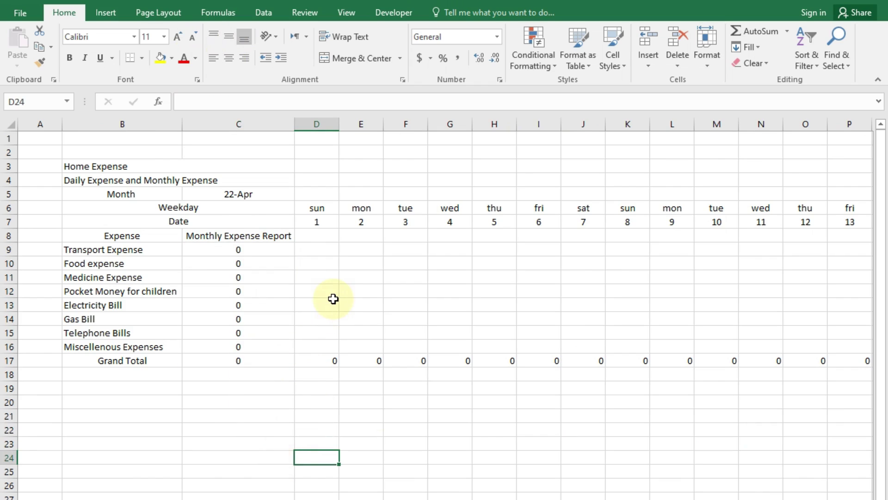
Step: Enter test amounts: E9 45, F11 545, K15 54, L12 5, J10 45, H11 45, M9 54
left_click(356, 248)
type("45")
left_click(406, 277)
type("545")
left_click(539, 277)
left_click(628, 333)
type("54")
left_click(684, 289)
type("5")
left_click(597, 265)
type("45")
left_click(498, 280)
type("45")
left_click(594, 299)
left_click(731, 249)
type("54")
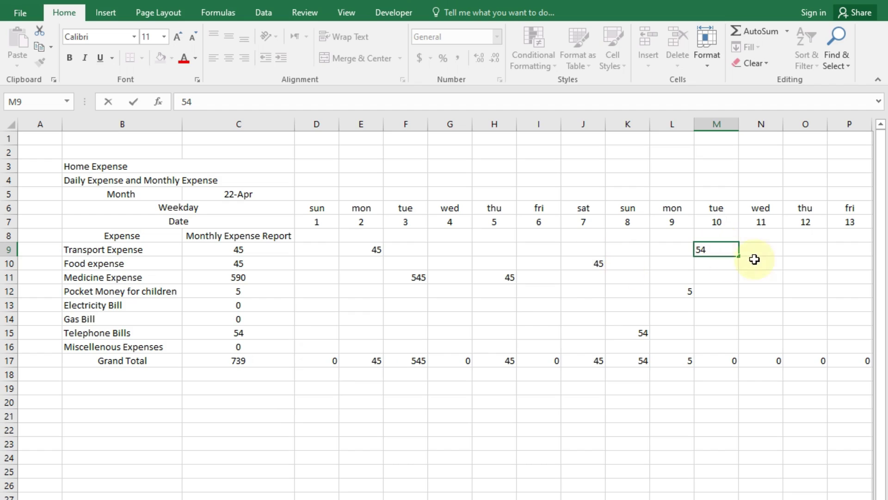
left_click(316, 402)
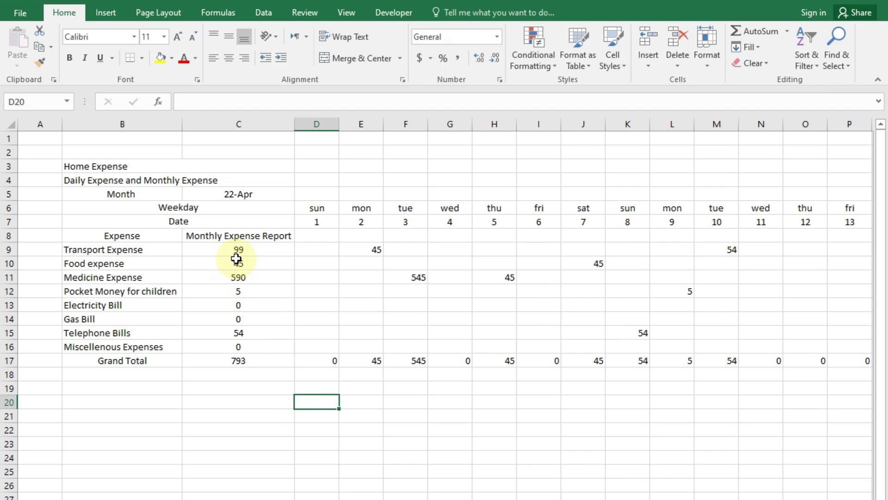
Step: Add outline and inside borders to the label block B3:C17
left_click_drag(141, 168, 263, 366)
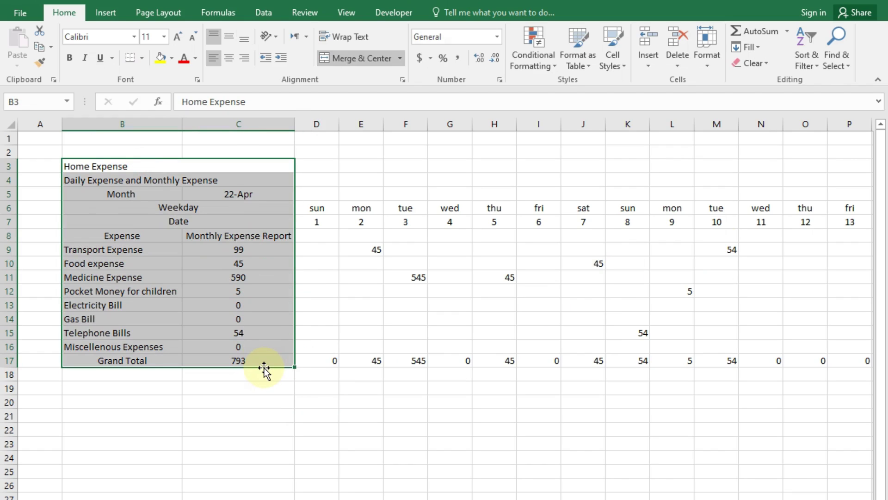
left_click(403, 81)
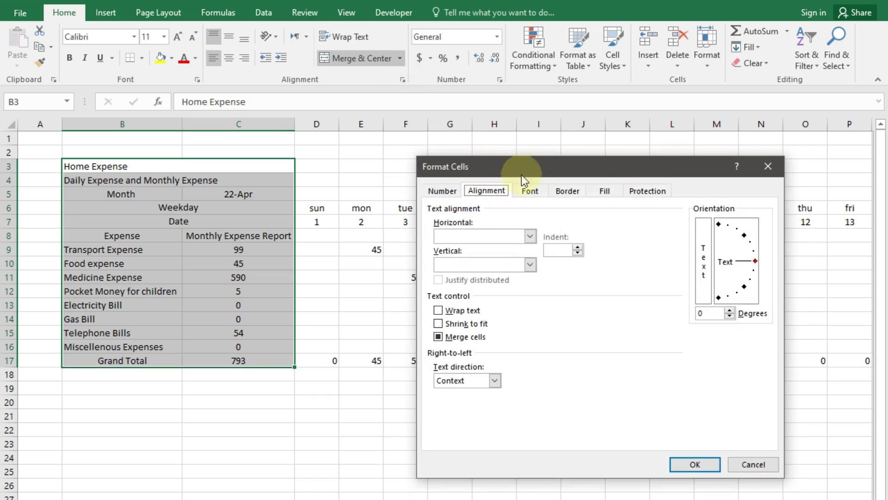
left_click(574, 193)
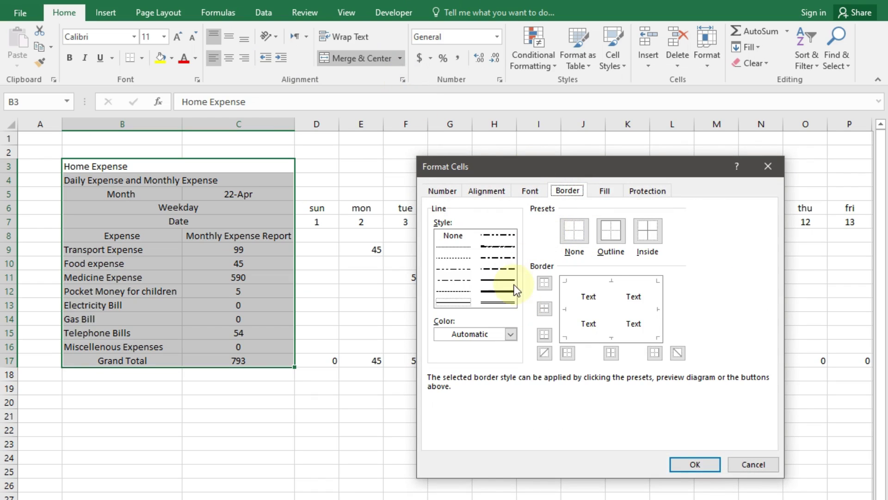
left_click(610, 231)
left_click(648, 231)
left_click(695, 464)
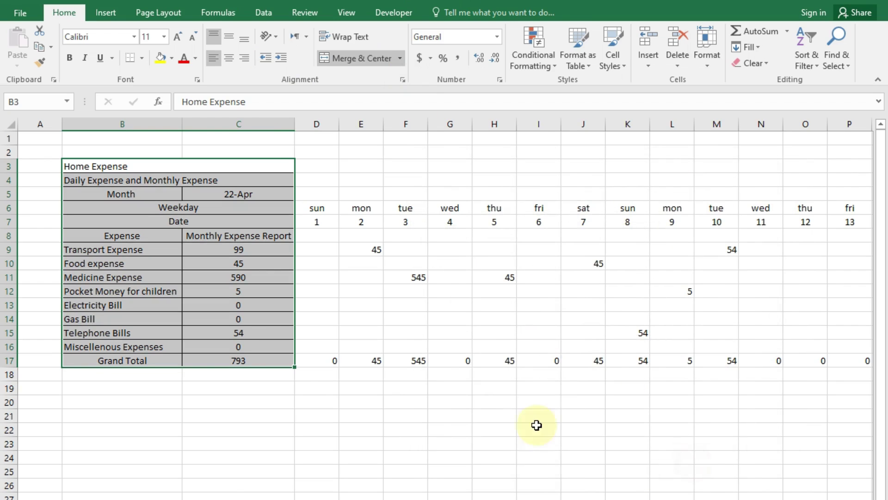
Step: Redraw the B3:C17 outline and inside borders in a thick solid line style
left_click(403, 79)
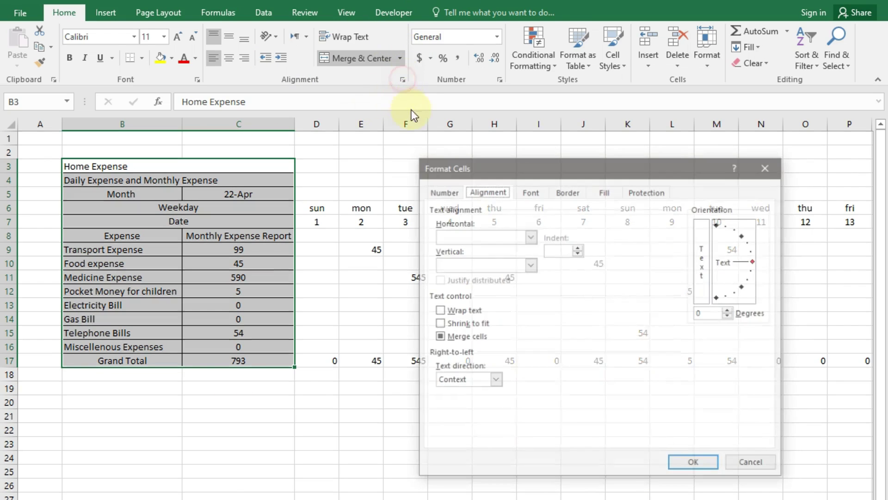
left_click(566, 192)
left_click(499, 279)
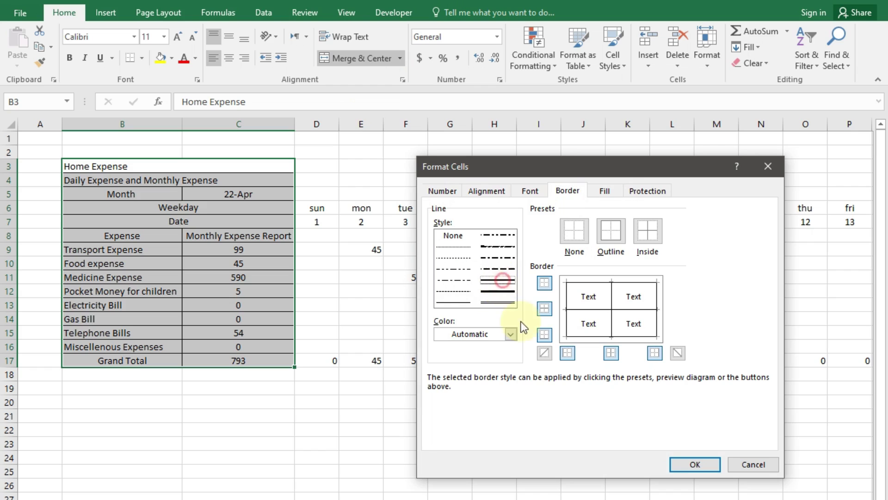
left_click(646, 231)
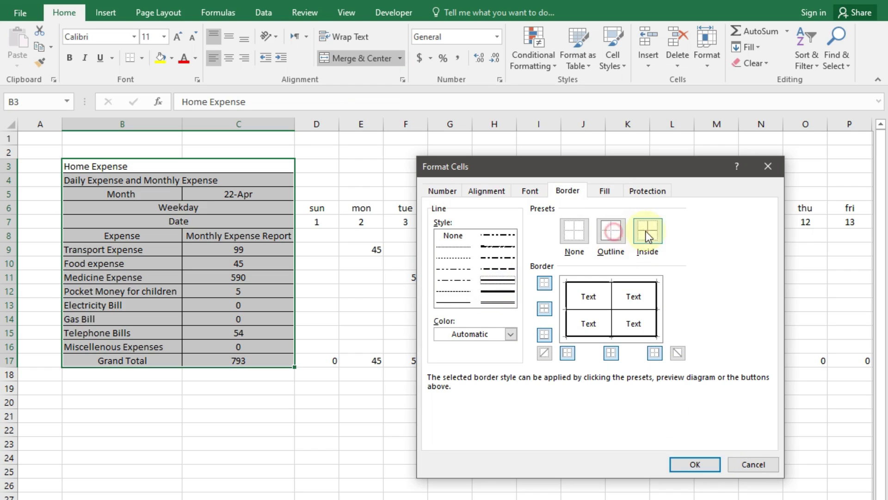
left_click(695, 463)
left_click(627, 468)
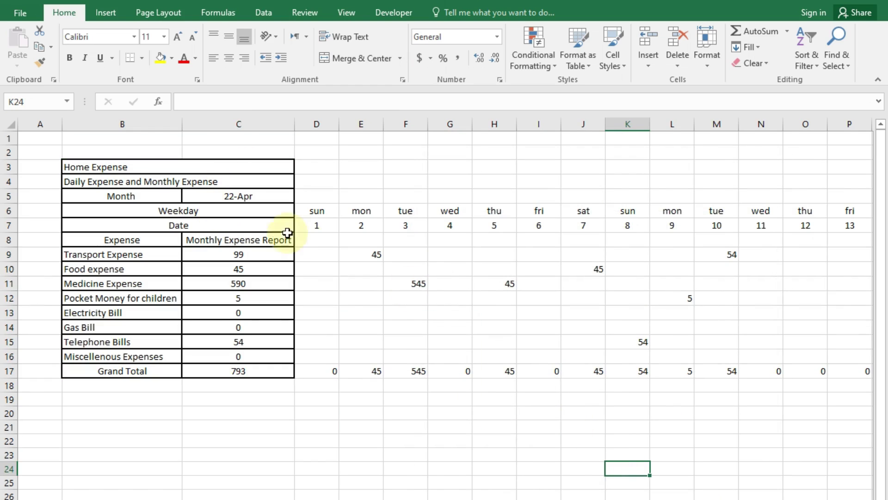
Step: Give the daily grid D6:W17 outline and inside borders
mouse_move(317, 210)
left_mouse_down()
mouse_move(656, 385)
mouse_move(803, 371)
left_mouse_up()
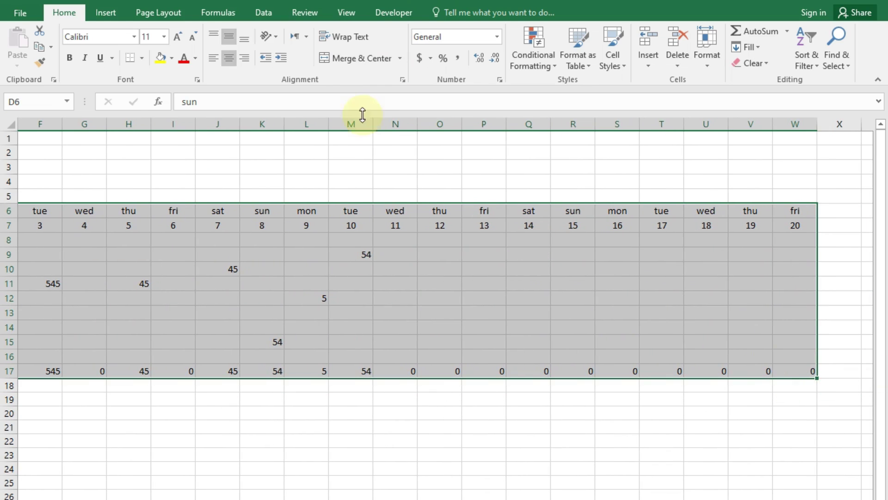
left_click(402, 78)
left_click(561, 192)
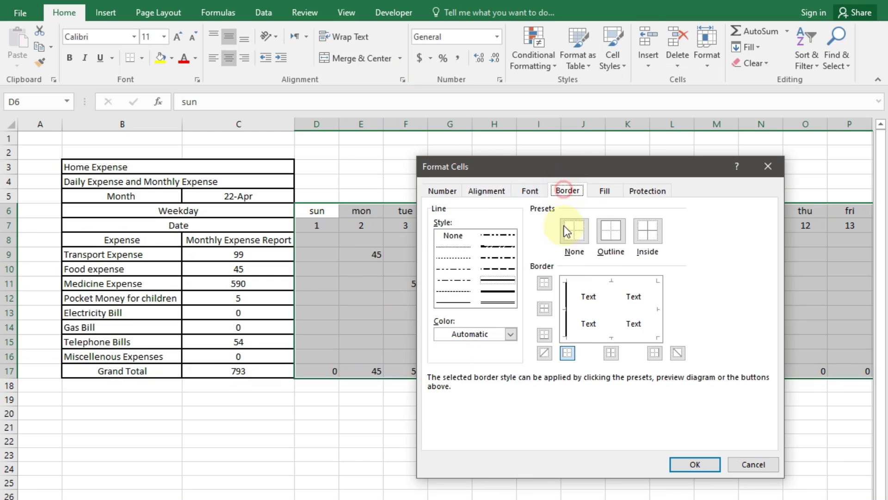
left_click(610, 232)
left_click(647, 231)
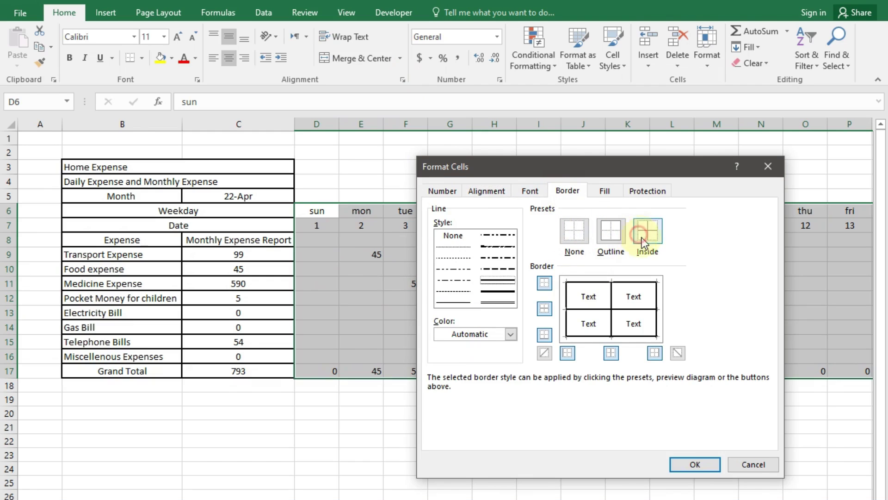
left_click(706, 462)
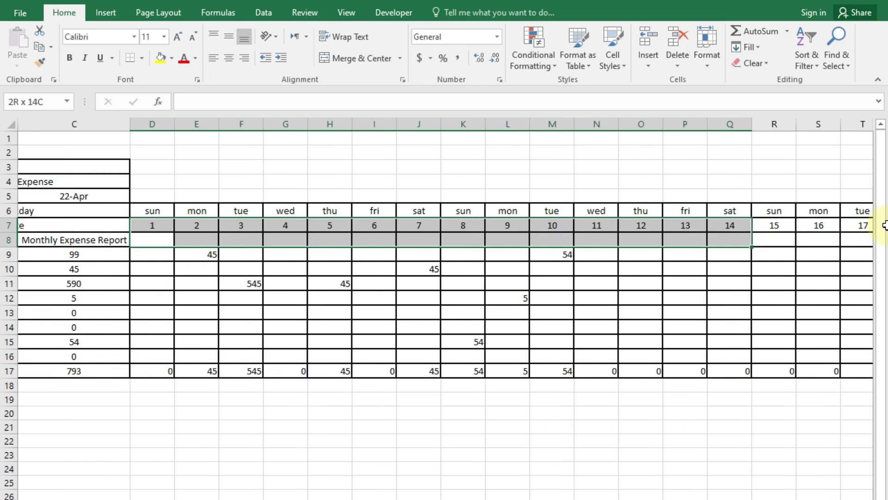
Step: Remove the inner vertical borders from D8:W8, leaving only its outline
left_click_drag(315, 238, 864, 224)
left_click(149, 465)
scroll(444, 305, "left", 3)
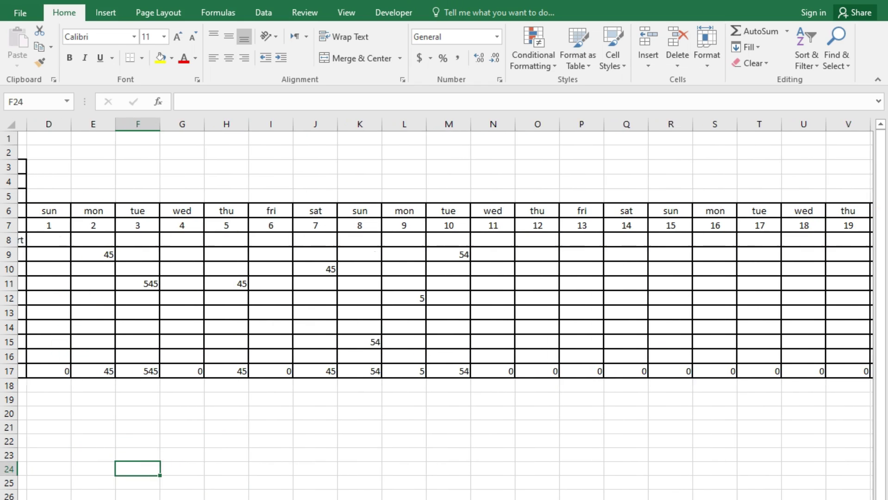
left_click(304, 241)
mouse_move(340, 244)
left_mouse_down()
mouse_move(884, 244)
mouse_move(803, 238)
left_mouse_up()
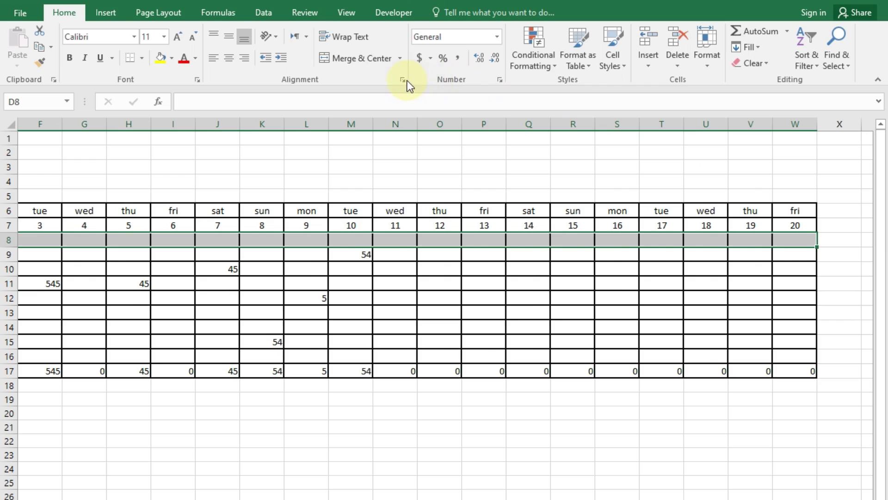
left_click(402, 80)
left_click(567, 190)
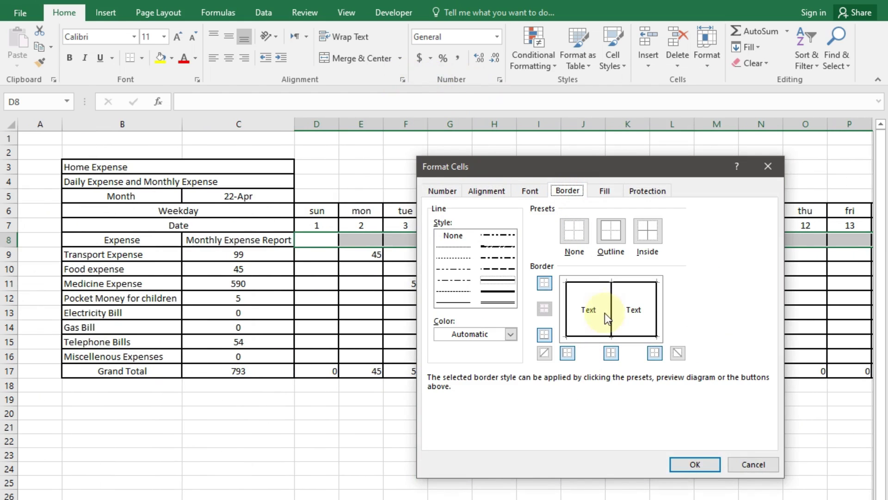
left_click(613, 300)
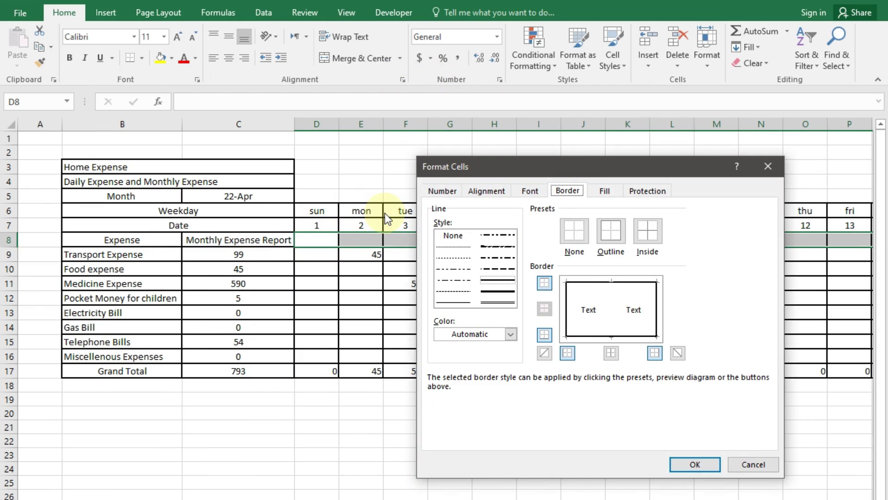
left_click(689, 470)
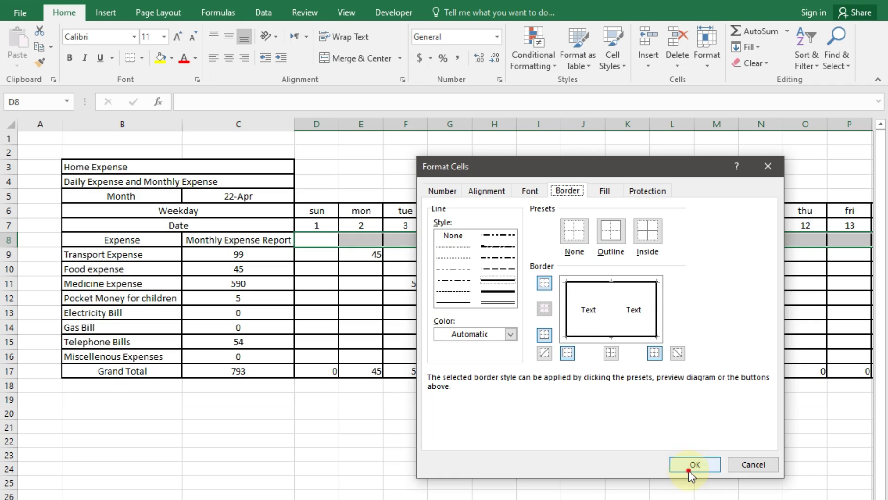
Step: Ctrl-select B3:C5, B8:C8, B17:W17 and D6:W8 together as one multi-range selection
left_click(627, 400)
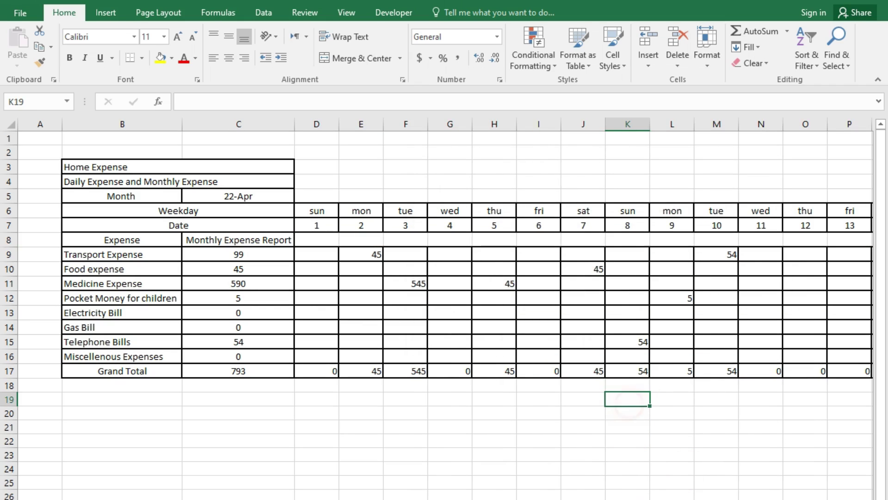
scroll(521, 468, "right", 2)
scroll(520, 467, "right", 2)
scroll(520, 467, "left", 4)
left_click(521, 467)
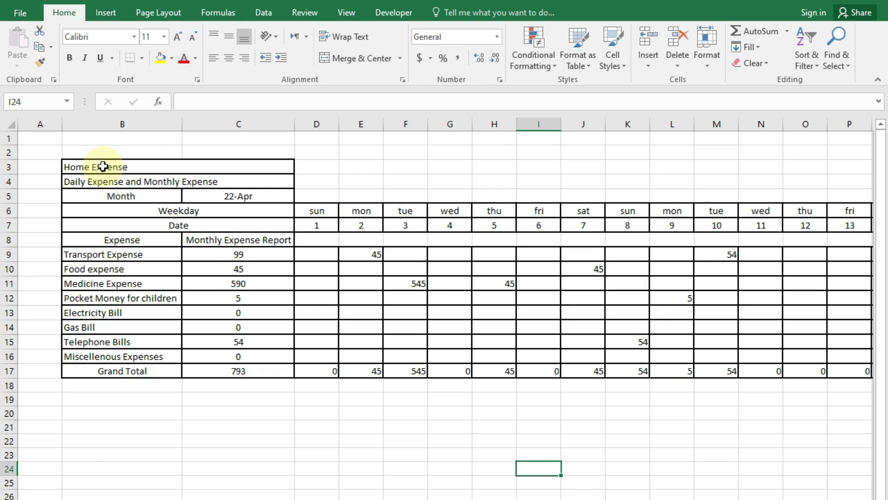
left_click_drag(102, 167, 183, 194)
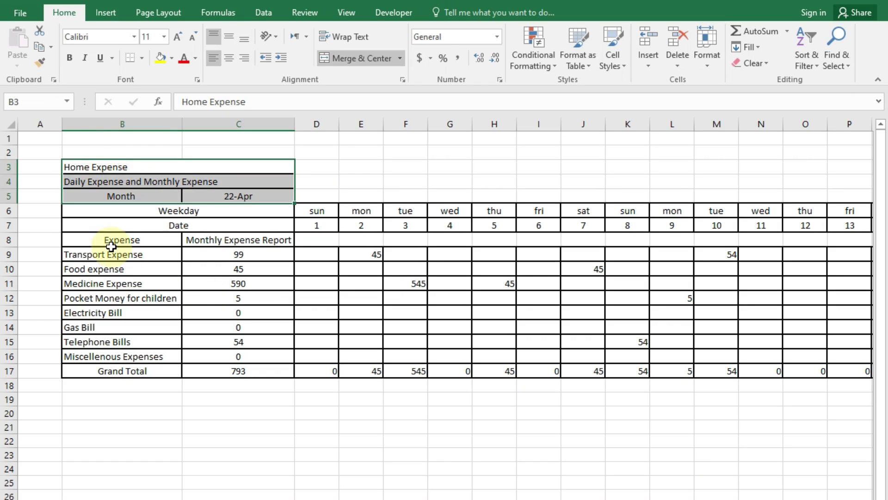
left_click_drag(104, 240, 227, 243)
left_click_drag(162, 373, 91, 365)
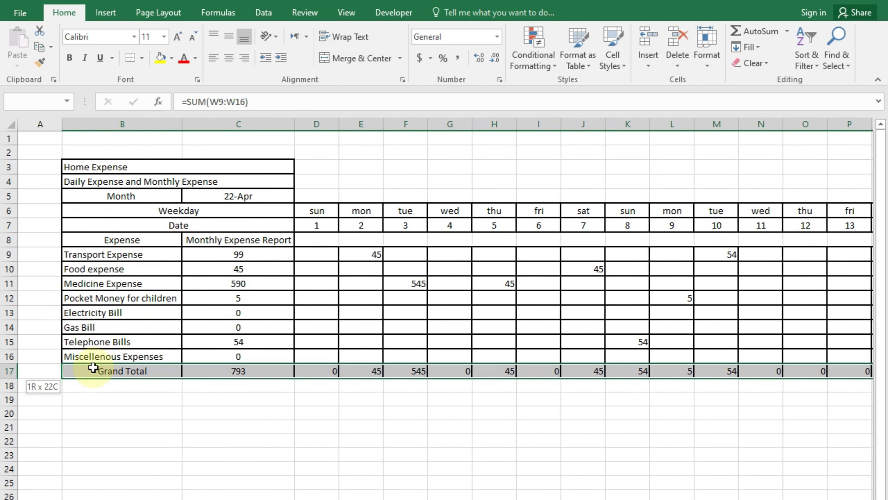
mouse_move(137, 239)
left_mouse_down()
mouse_move(198, 230)
mouse_move(192, 240)
left_mouse_up()
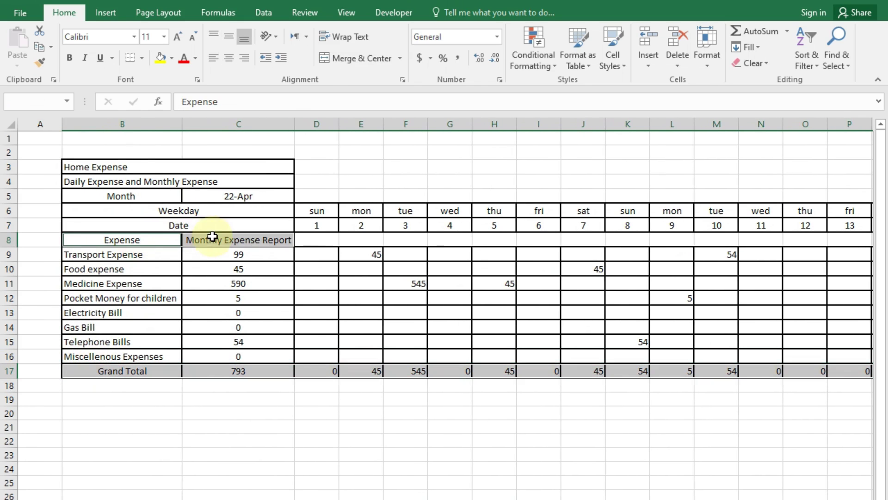
left_click_drag(86, 167, 212, 222)
mouse_move(316, 210)
left_mouse_down()
mouse_move(884, 236)
mouse_move(807, 222)
left_mouse_up()
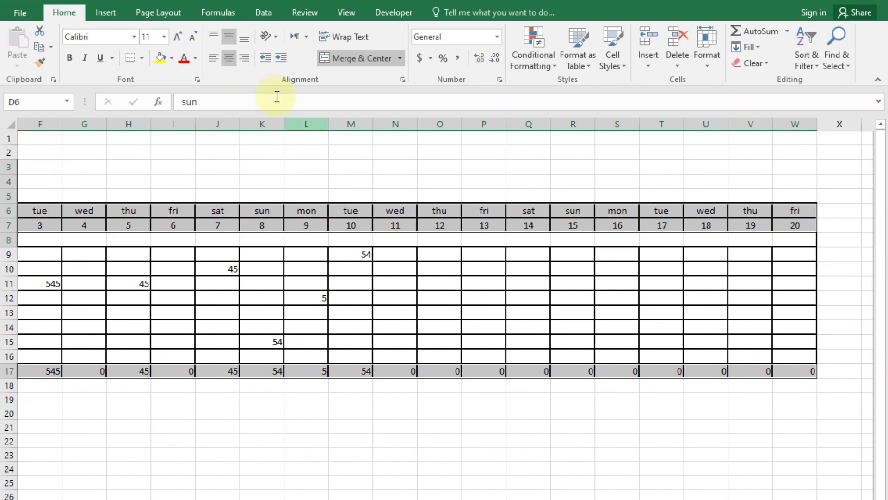
Step: Fill the header and Grand Total rows and the label block B9:C16 orange
left_click(171, 59)
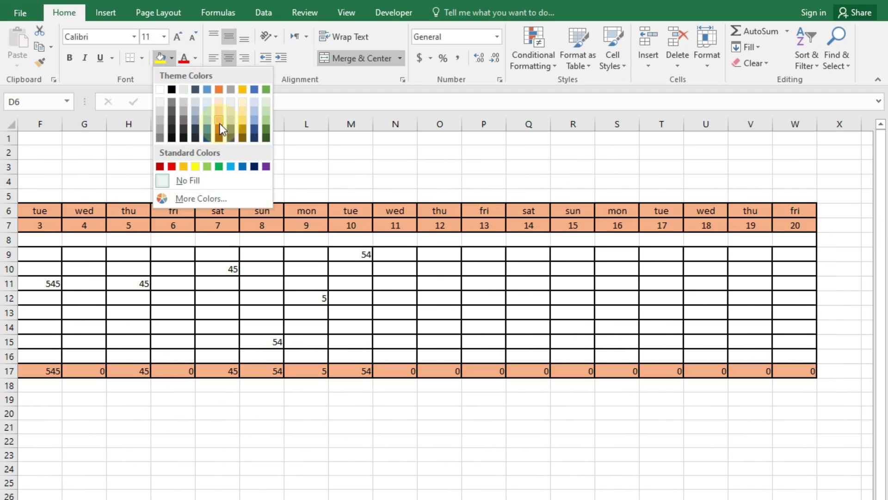
left_click(221, 124)
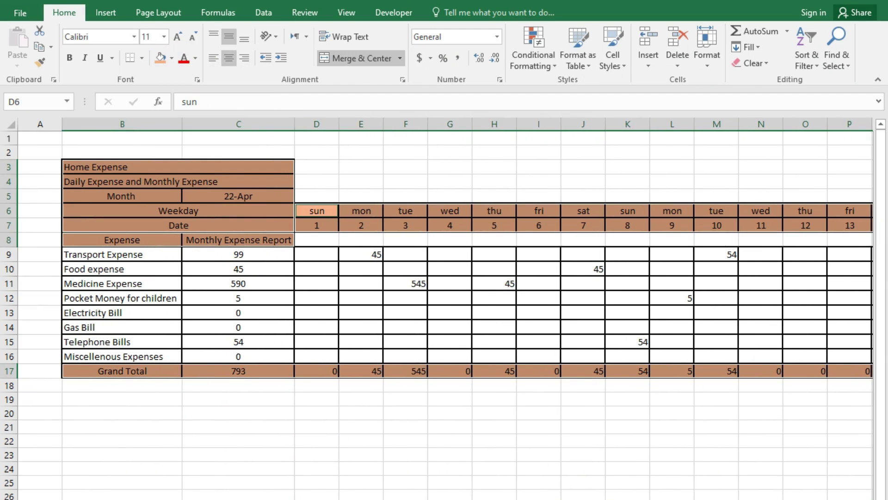
left_click(583, 498)
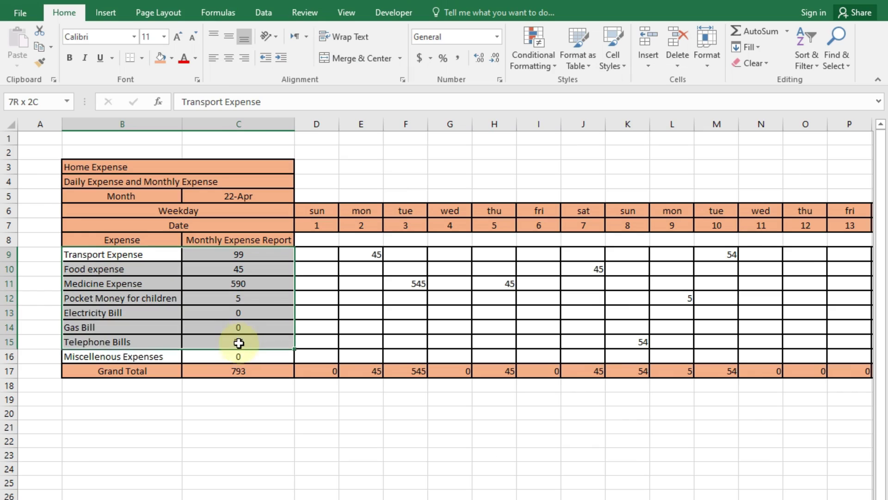
left_click_drag(178, 299, 238, 351)
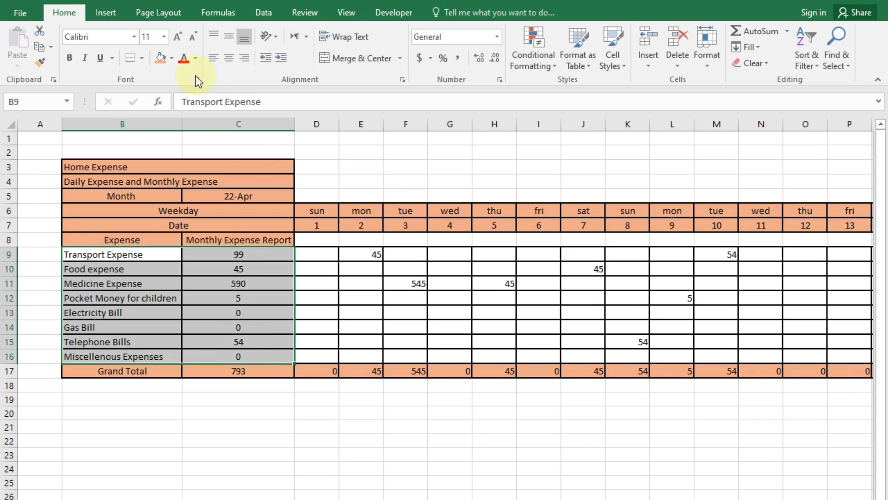
left_click(172, 58)
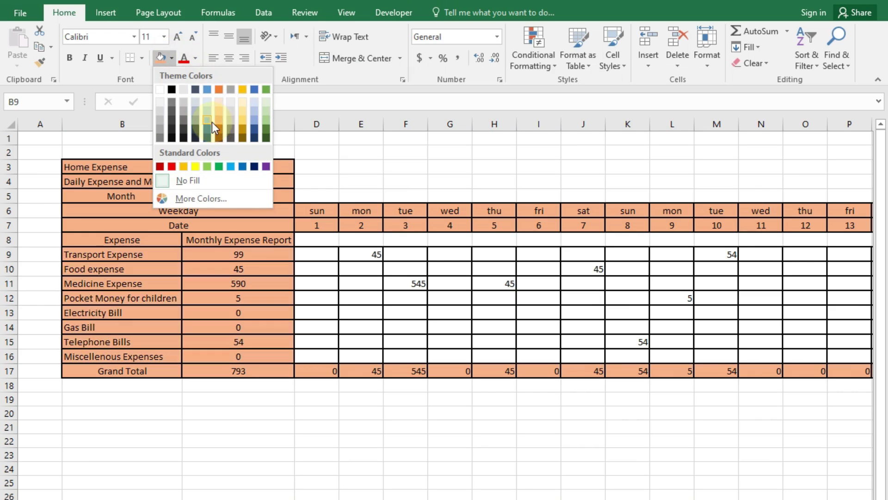
left_click(218, 113)
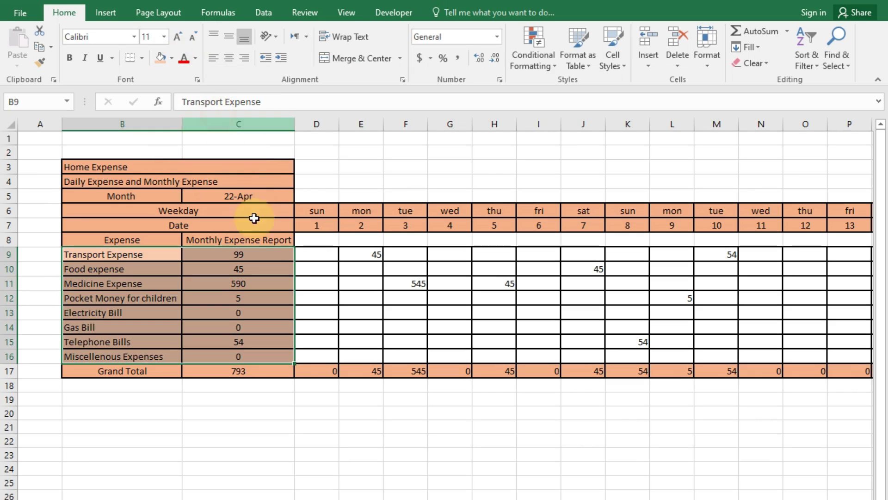
Step: Fill the daily entry grid D9:W16 pale orange
left_click_drag(309, 261, 883, 359)
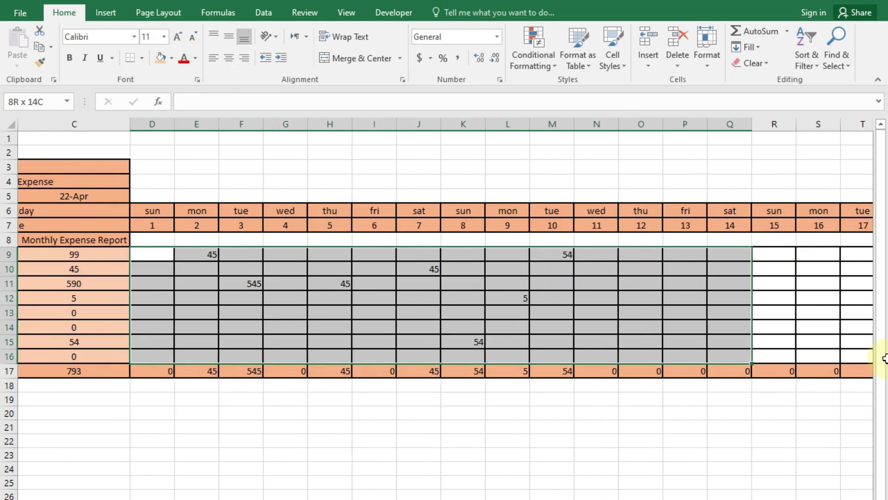
left_click_drag(883, 358, 703, 355)
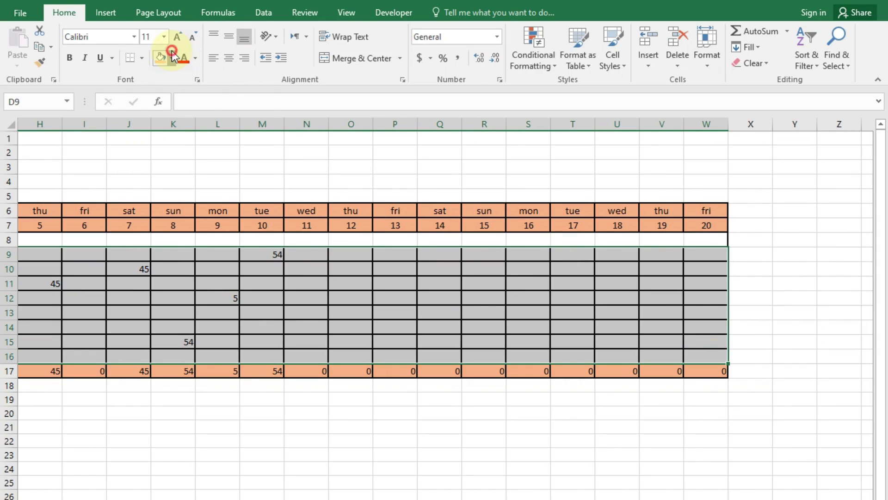
left_click(171, 58)
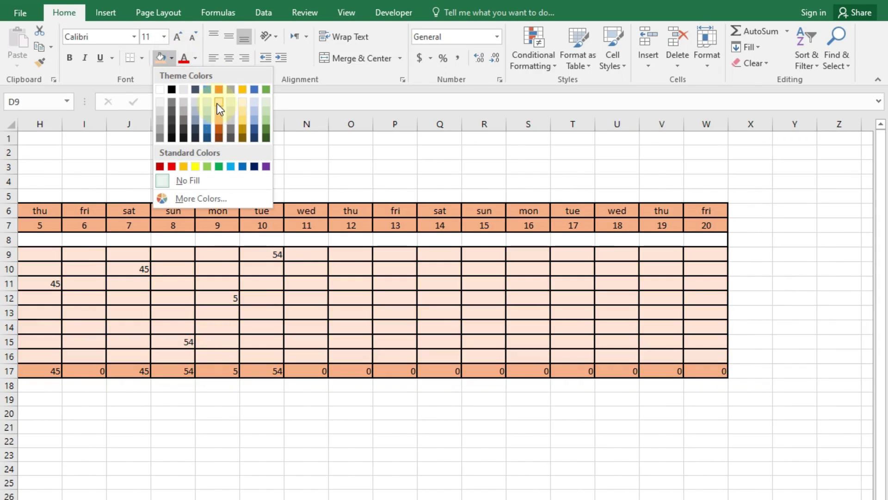
left_click(217, 105)
left_click(601, 493)
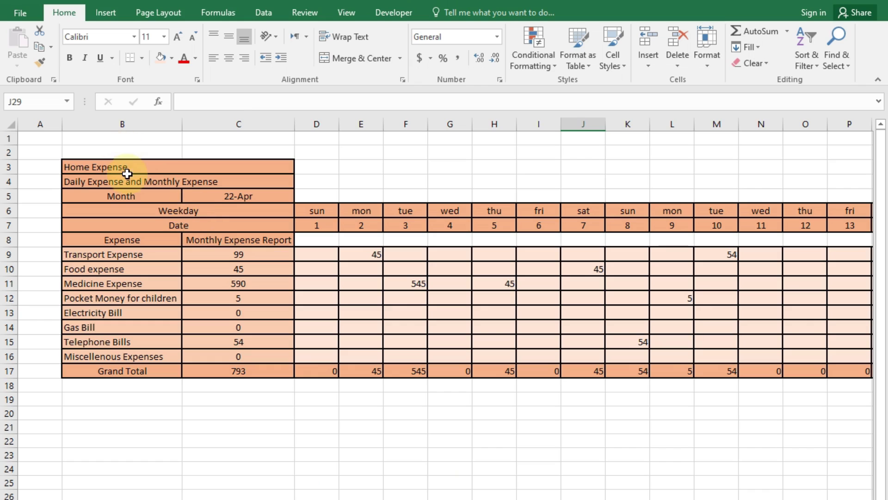
Step: Bold the titles in B3:C4, the B8:C8 headers and the Grand Total label in B17
left_click_drag(123, 168, 129, 182)
left_click(70, 58)
left_click_drag(148, 241, 222, 242)
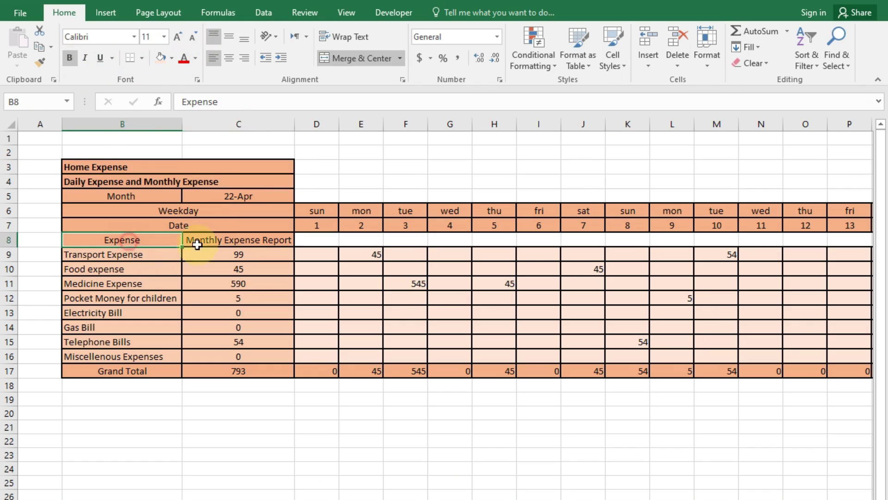
left_click(70, 58)
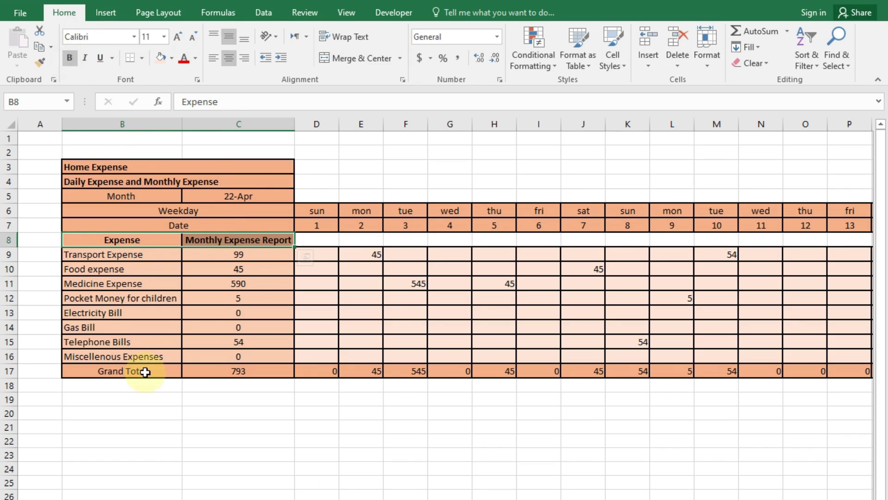
left_click(141, 370)
left_click(70, 58)
left_click(171, 437)
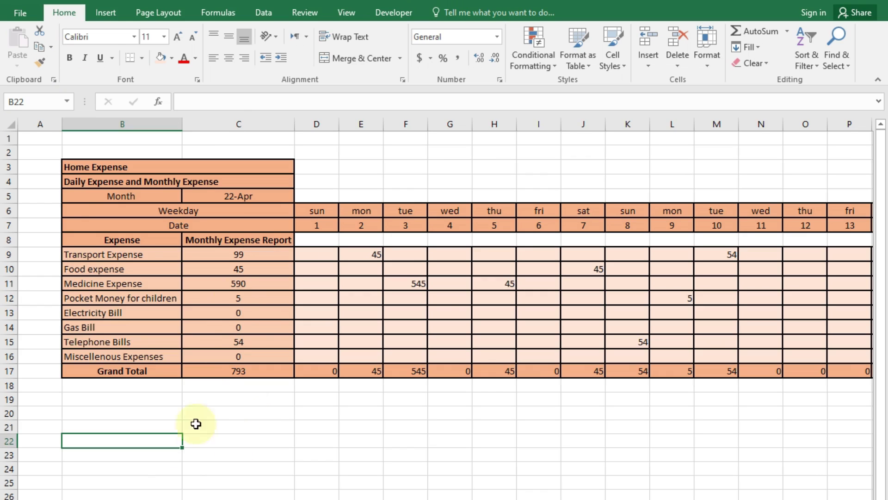
Step: Check the Pocket Money total formula in C12, then select cell D1
left_click(232, 297)
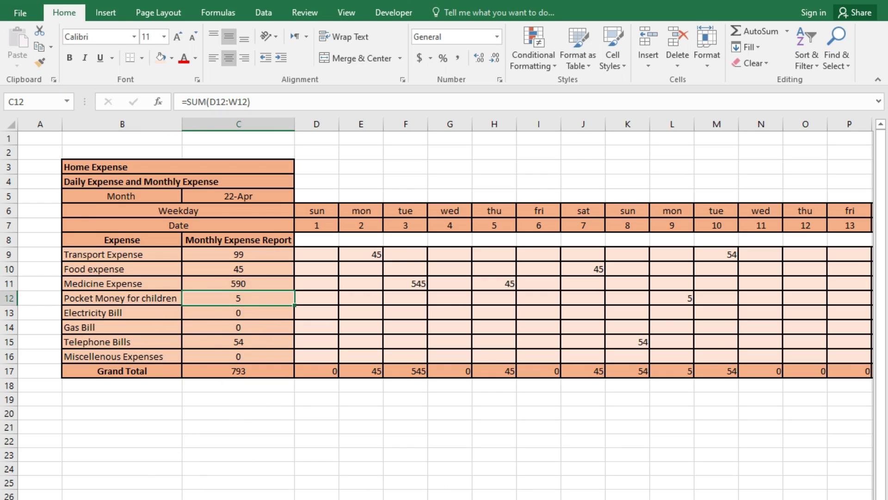
scroll(444, 305, "right", 4)
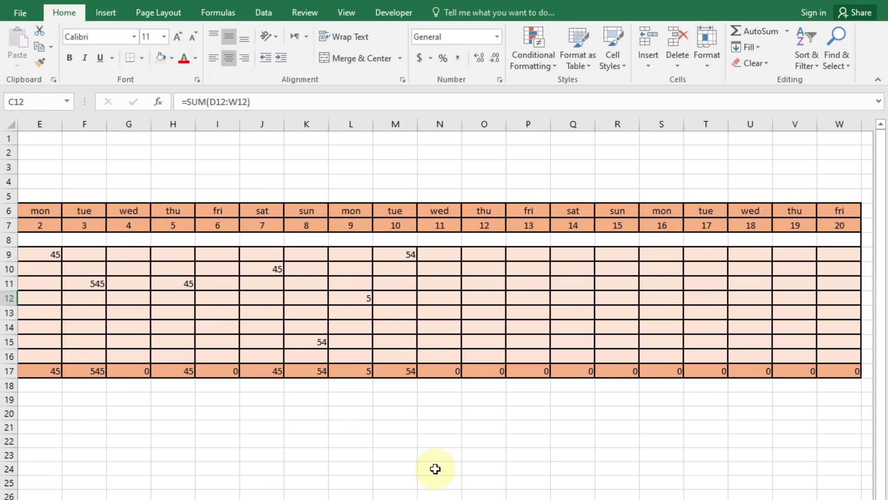
scroll(476, 419, "left", 4)
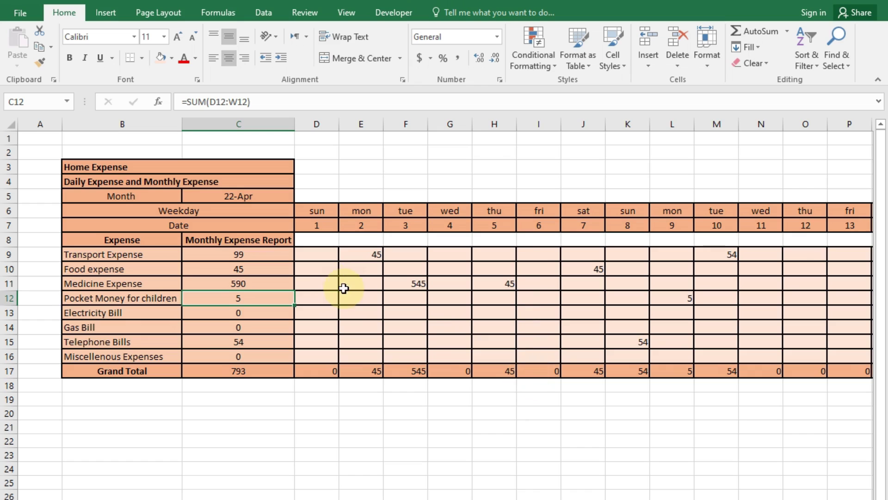
left_click(318, 136)
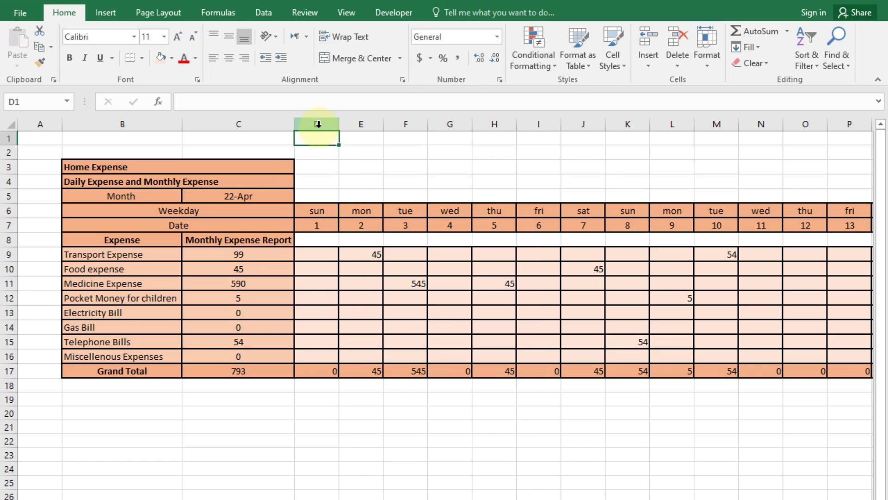
Step: Freeze panes at column D so columns A–C stay fixed
left_click(319, 124)
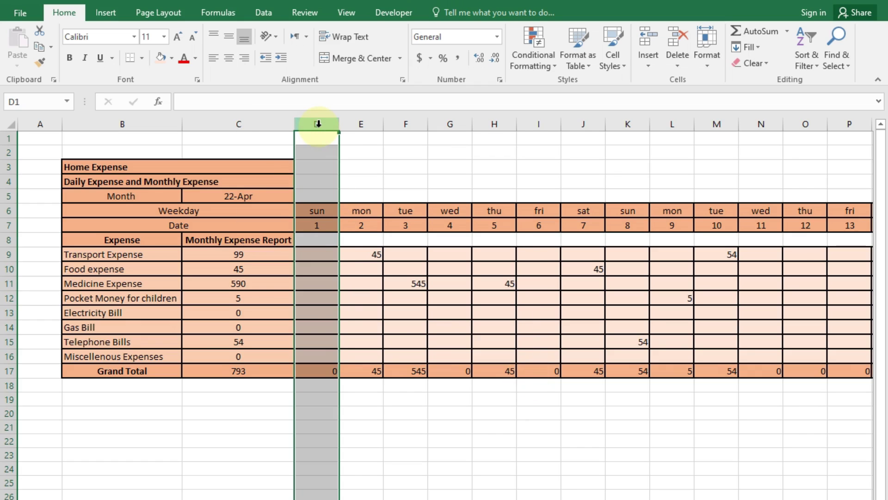
left_click(310, 14)
left_click(346, 12)
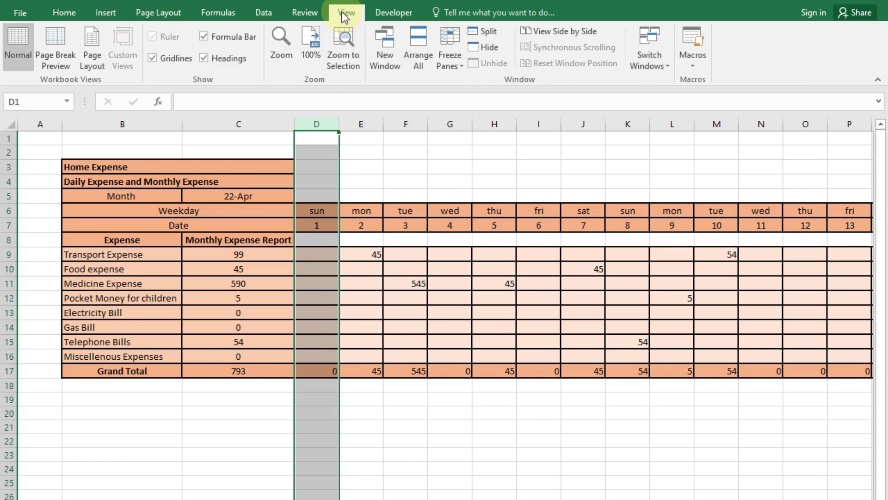
left_click(456, 66)
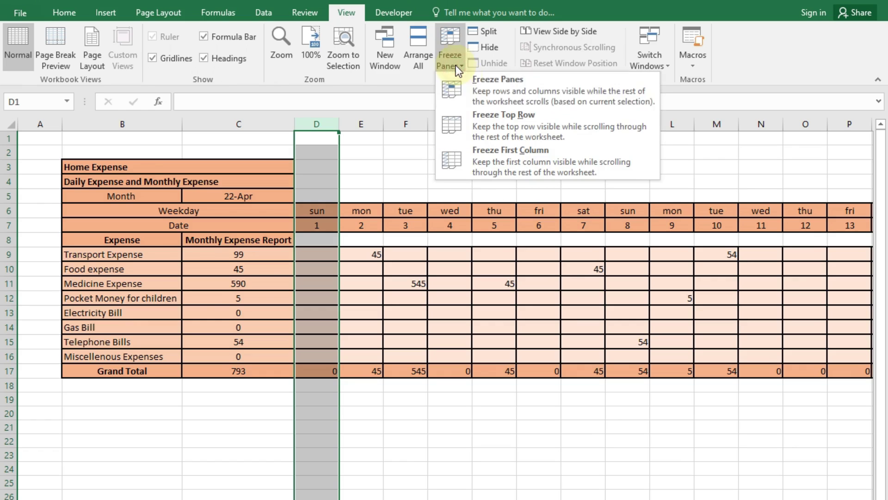
left_click(471, 85)
left_click(372, 451)
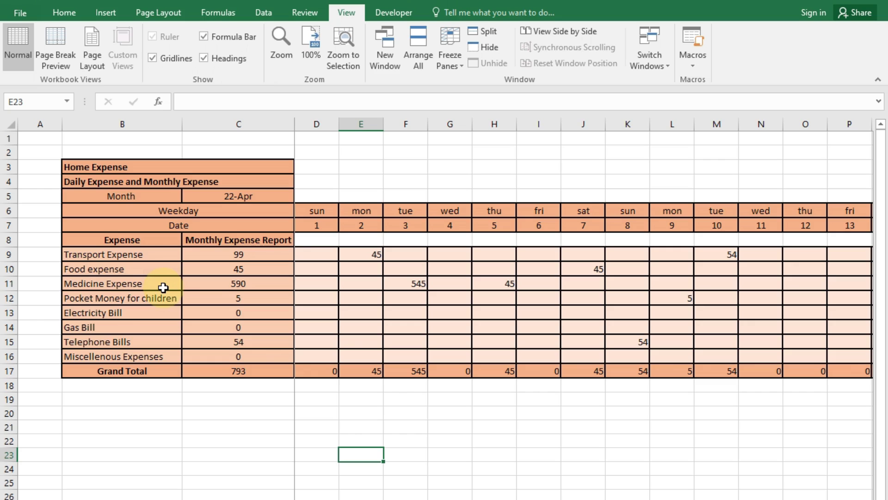
Step: Scroll the date columns sideways to confirm the expense labels stay in view
scroll(278, 389, "right", 7)
scroll(582, 300, "left", 7)
scroll(583, 301, "right", 7)
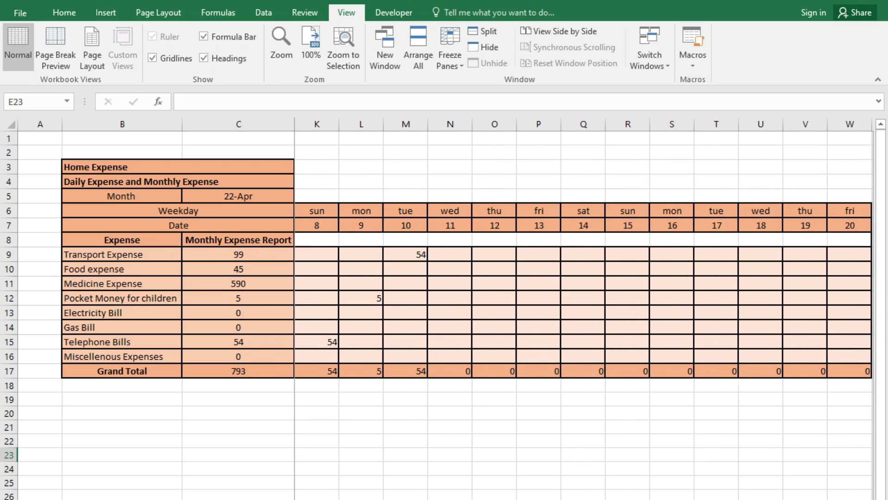
scroll(412, 405, "left", 7)
scroll(588, 305, "right", 6)
scroll(588, 306, "left", 6)
scroll(588, 306, "right", 7)
scroll(587, 305, "left", 5)
scroll(333, 425, "left", 2)
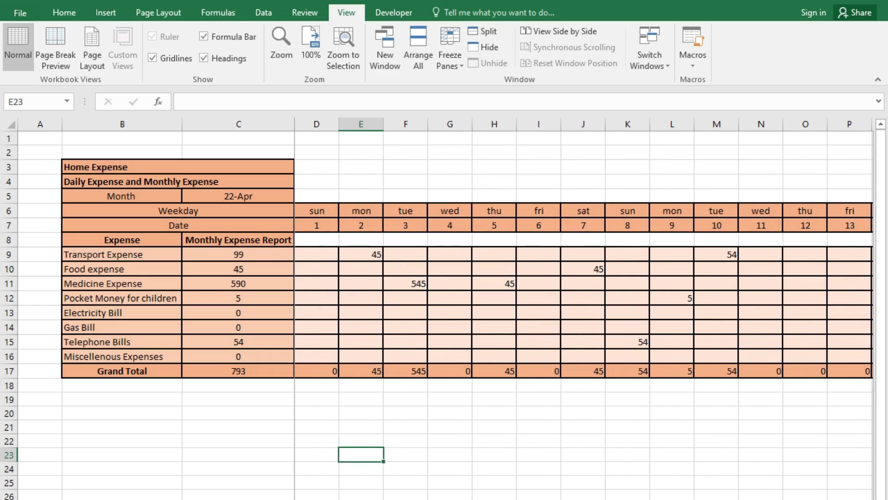
key("Right")
key("Right")
key("Right")
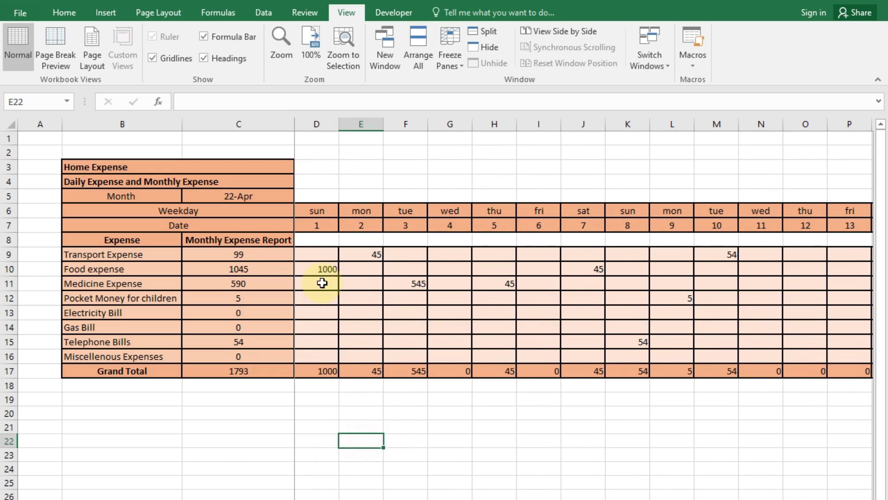
Step: Enter 5000 as Sunday's Food expense in D10
left_click(322, 268)
type("5000")
key("Return")
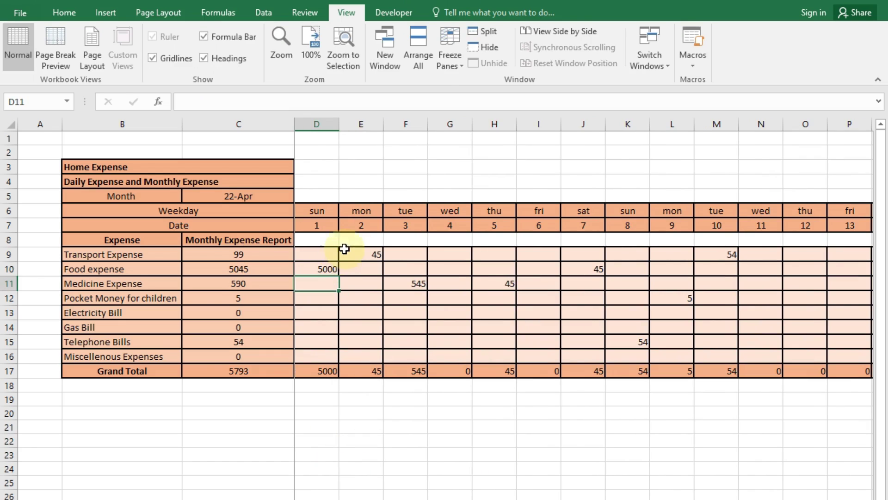
Step: Attach a comment reading 'pizza party' to cell D10
left_click(318, 269)
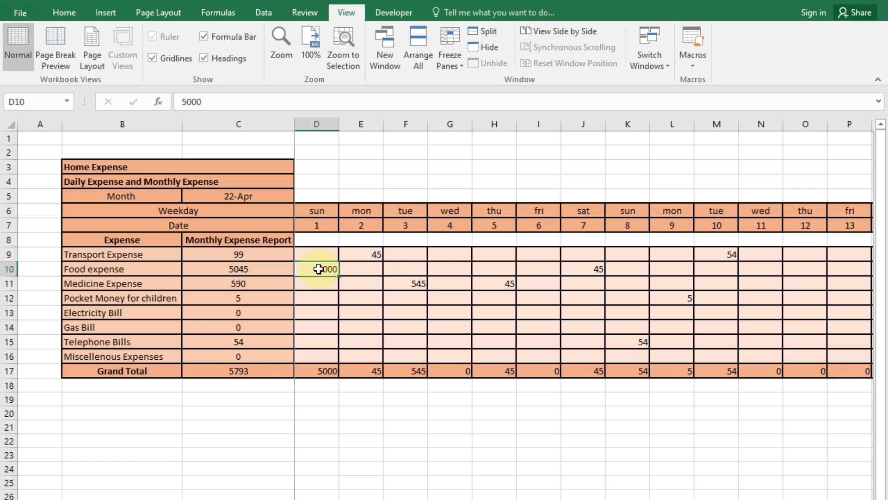
right_click(319, 269)
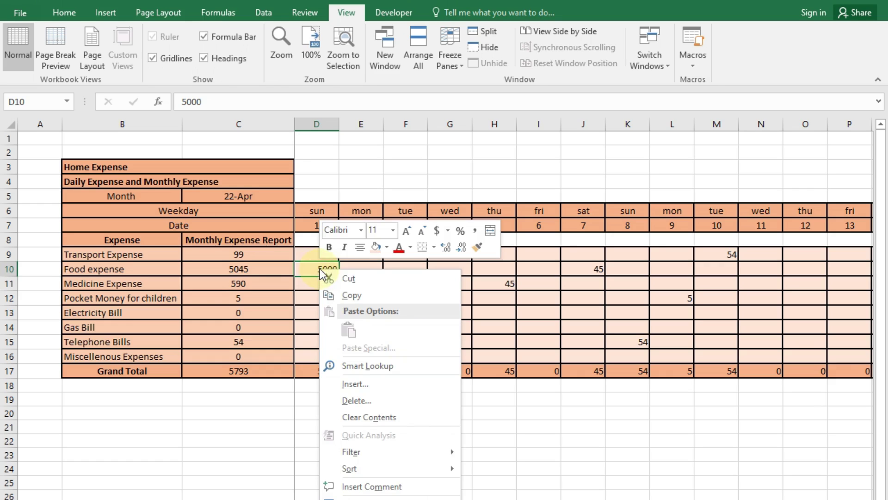
left_click(369, 486)
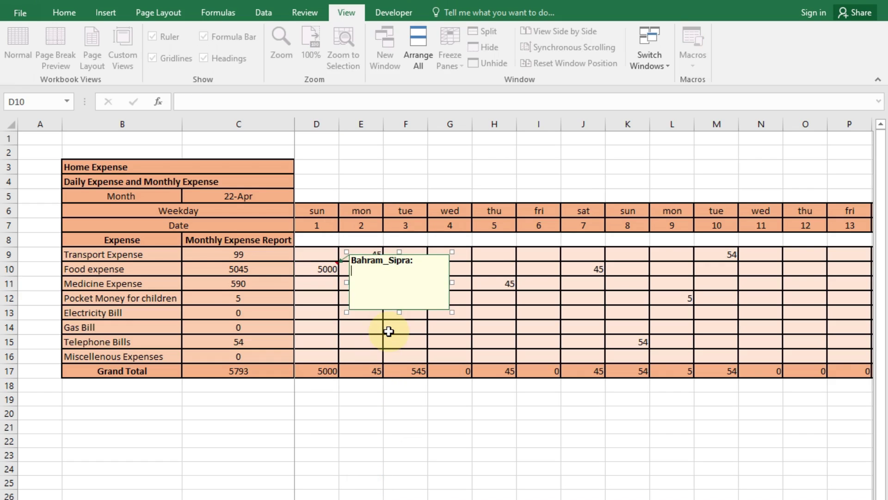
type("pizza party")
left_click(451, 496)
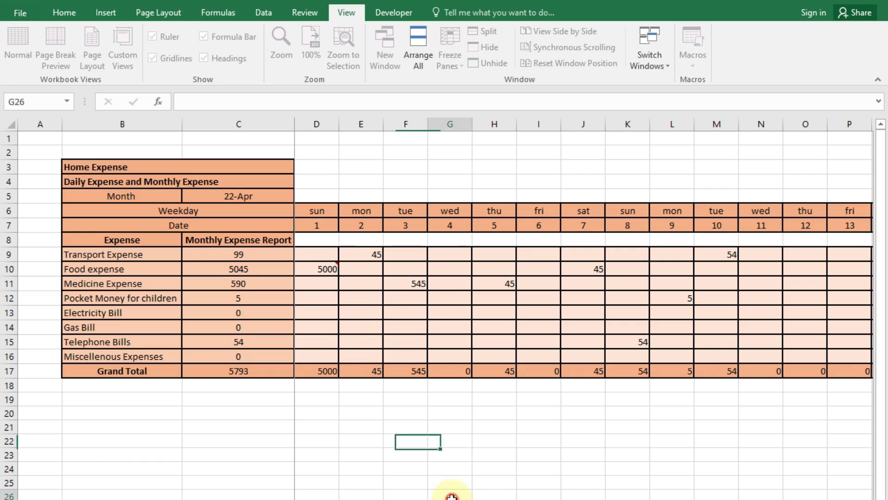